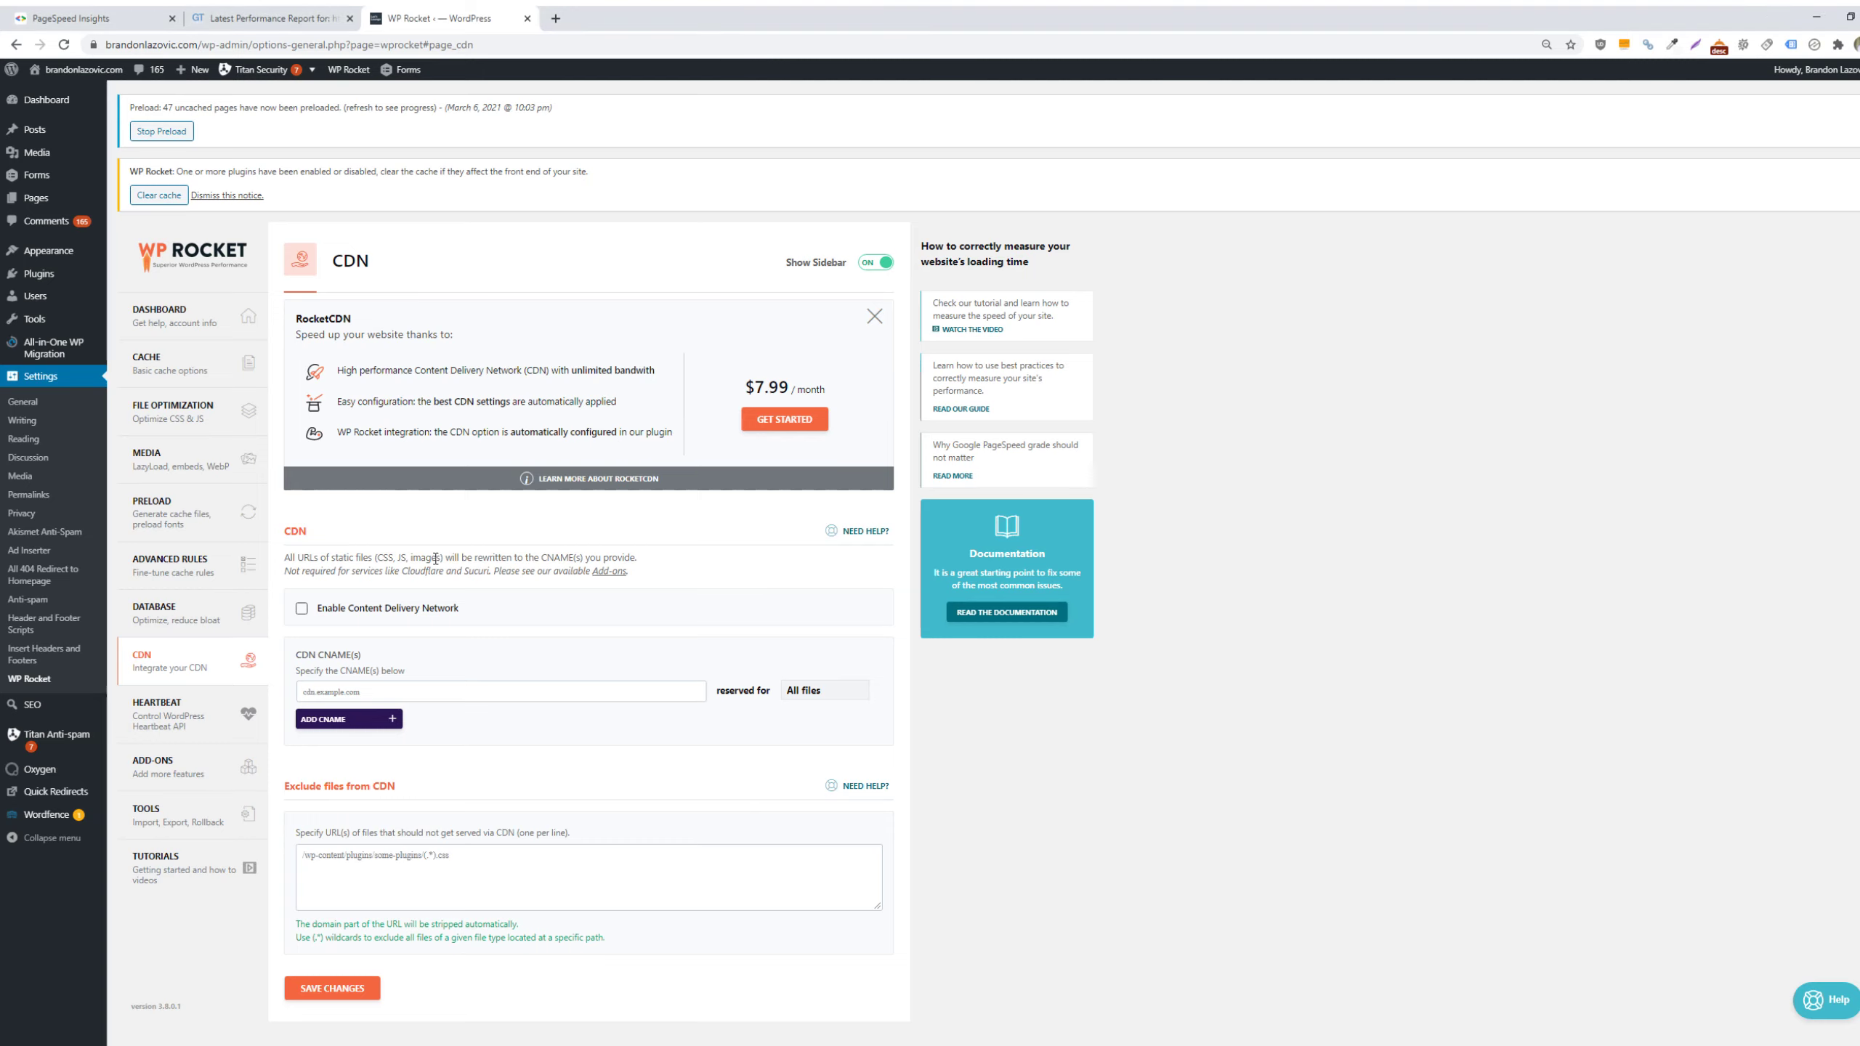
# Review the WP Rocket dashboard, then view the Cache settings: mobile and logged-in caching on, 10-hour lifespan
pyautogui.scroll(-1, 454, 583)
pyautogui.scroll(1, 454, 583)
pyautogui.click(176, 318)
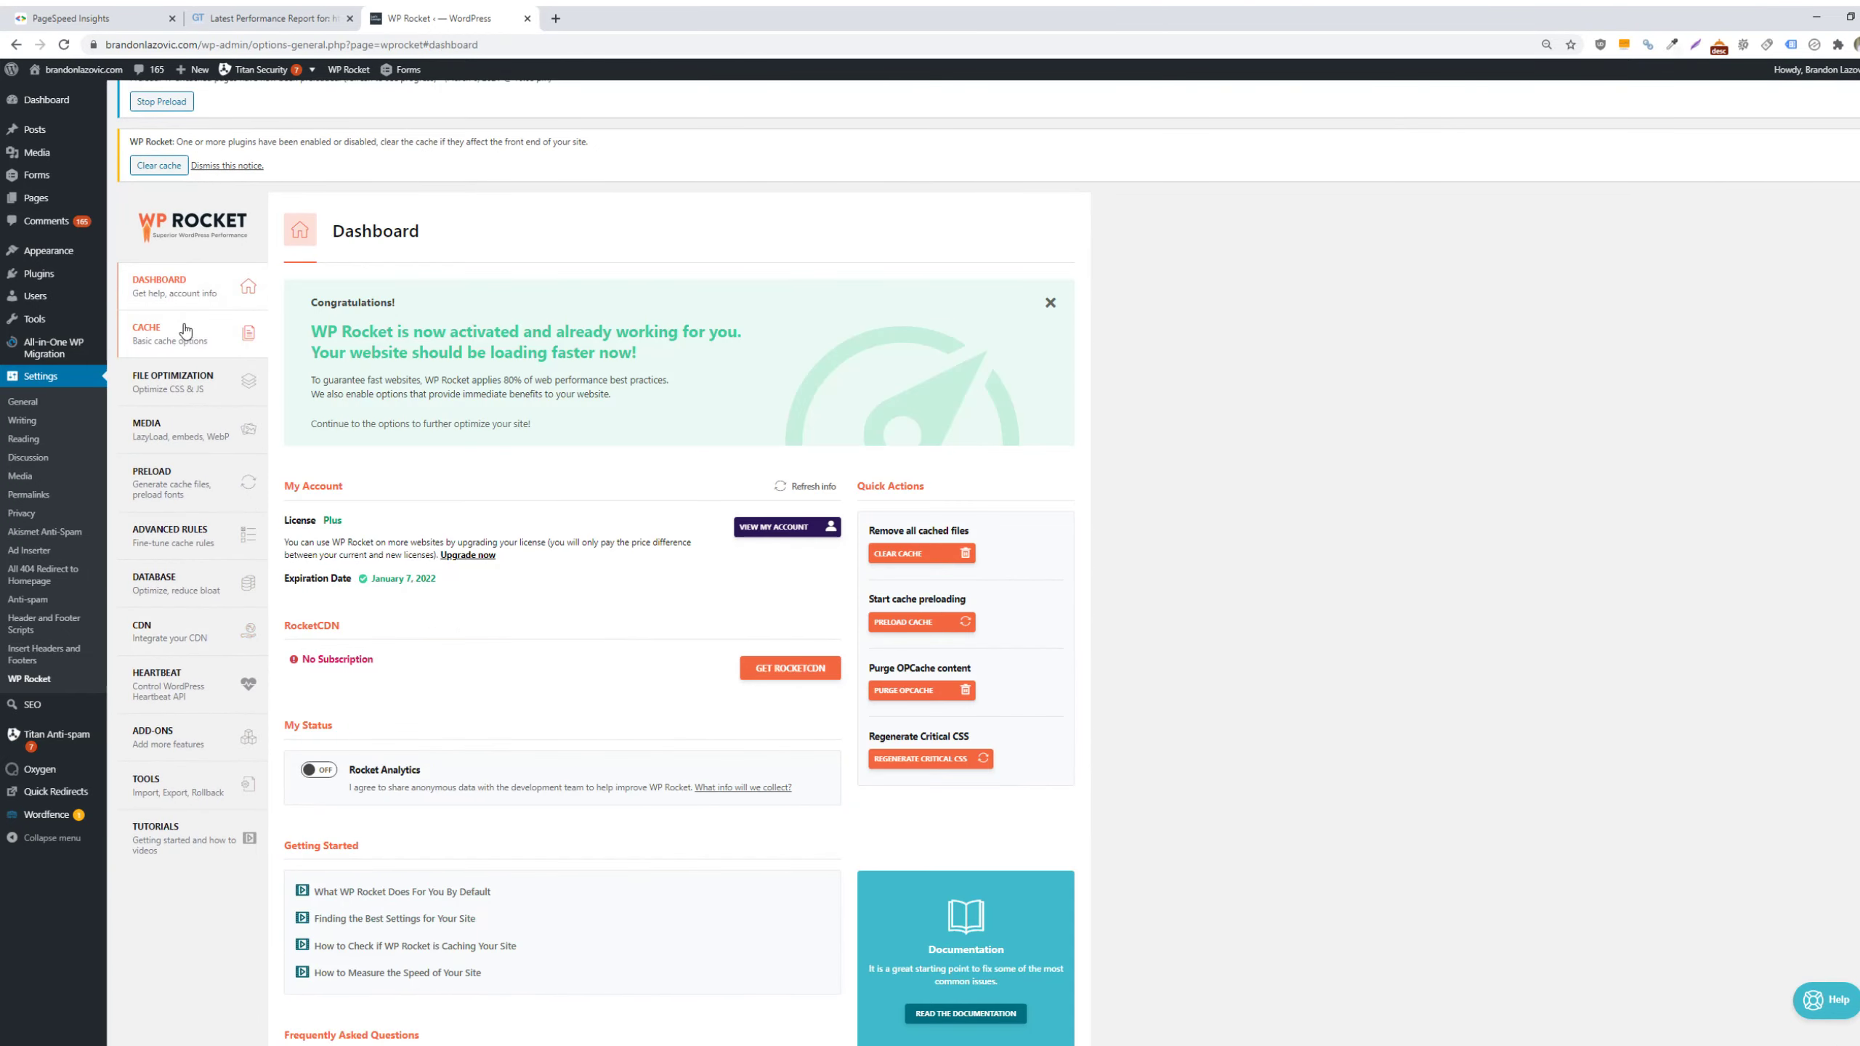
pyautogui.scroll(-4, 364, 515)
pyautogui.scroll(4, 364, 515)
pyautogui.click(169, 363)
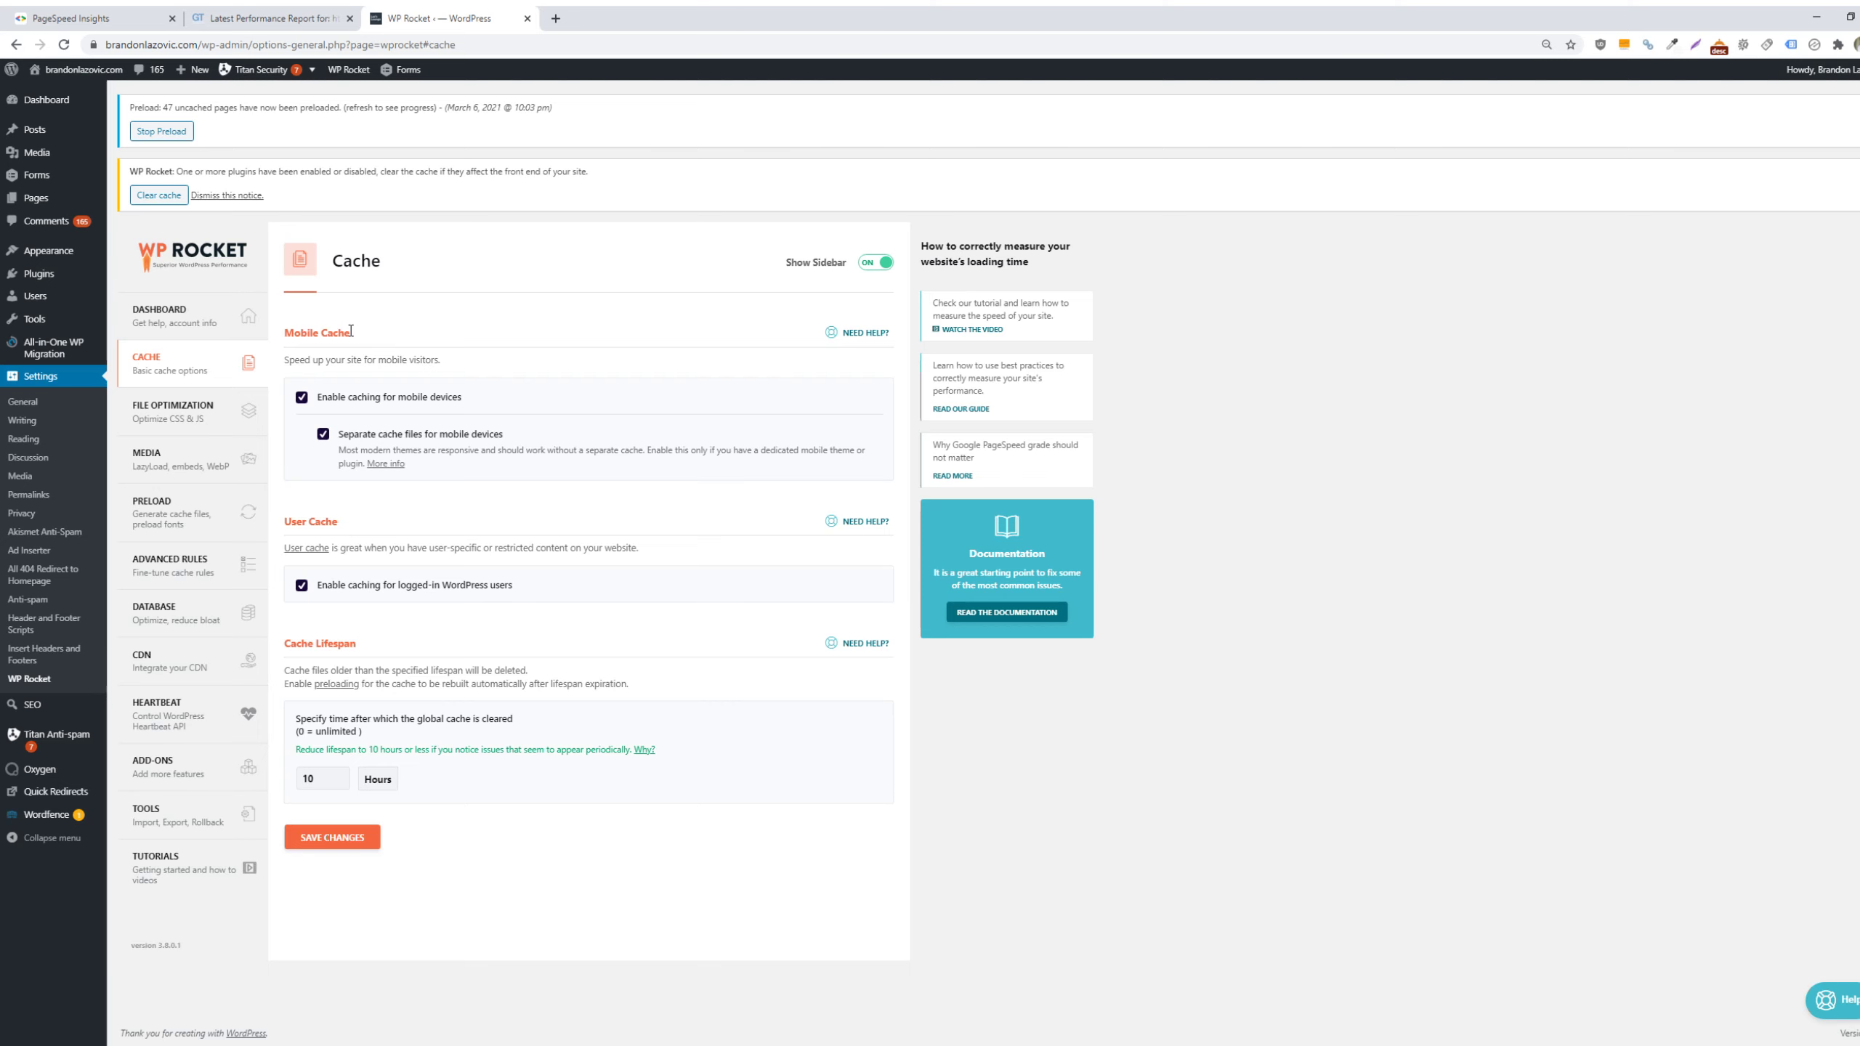
# Scroll through the File Optimization page's CSS minification and CSS delivery options
pyautogui.click(184, 414)
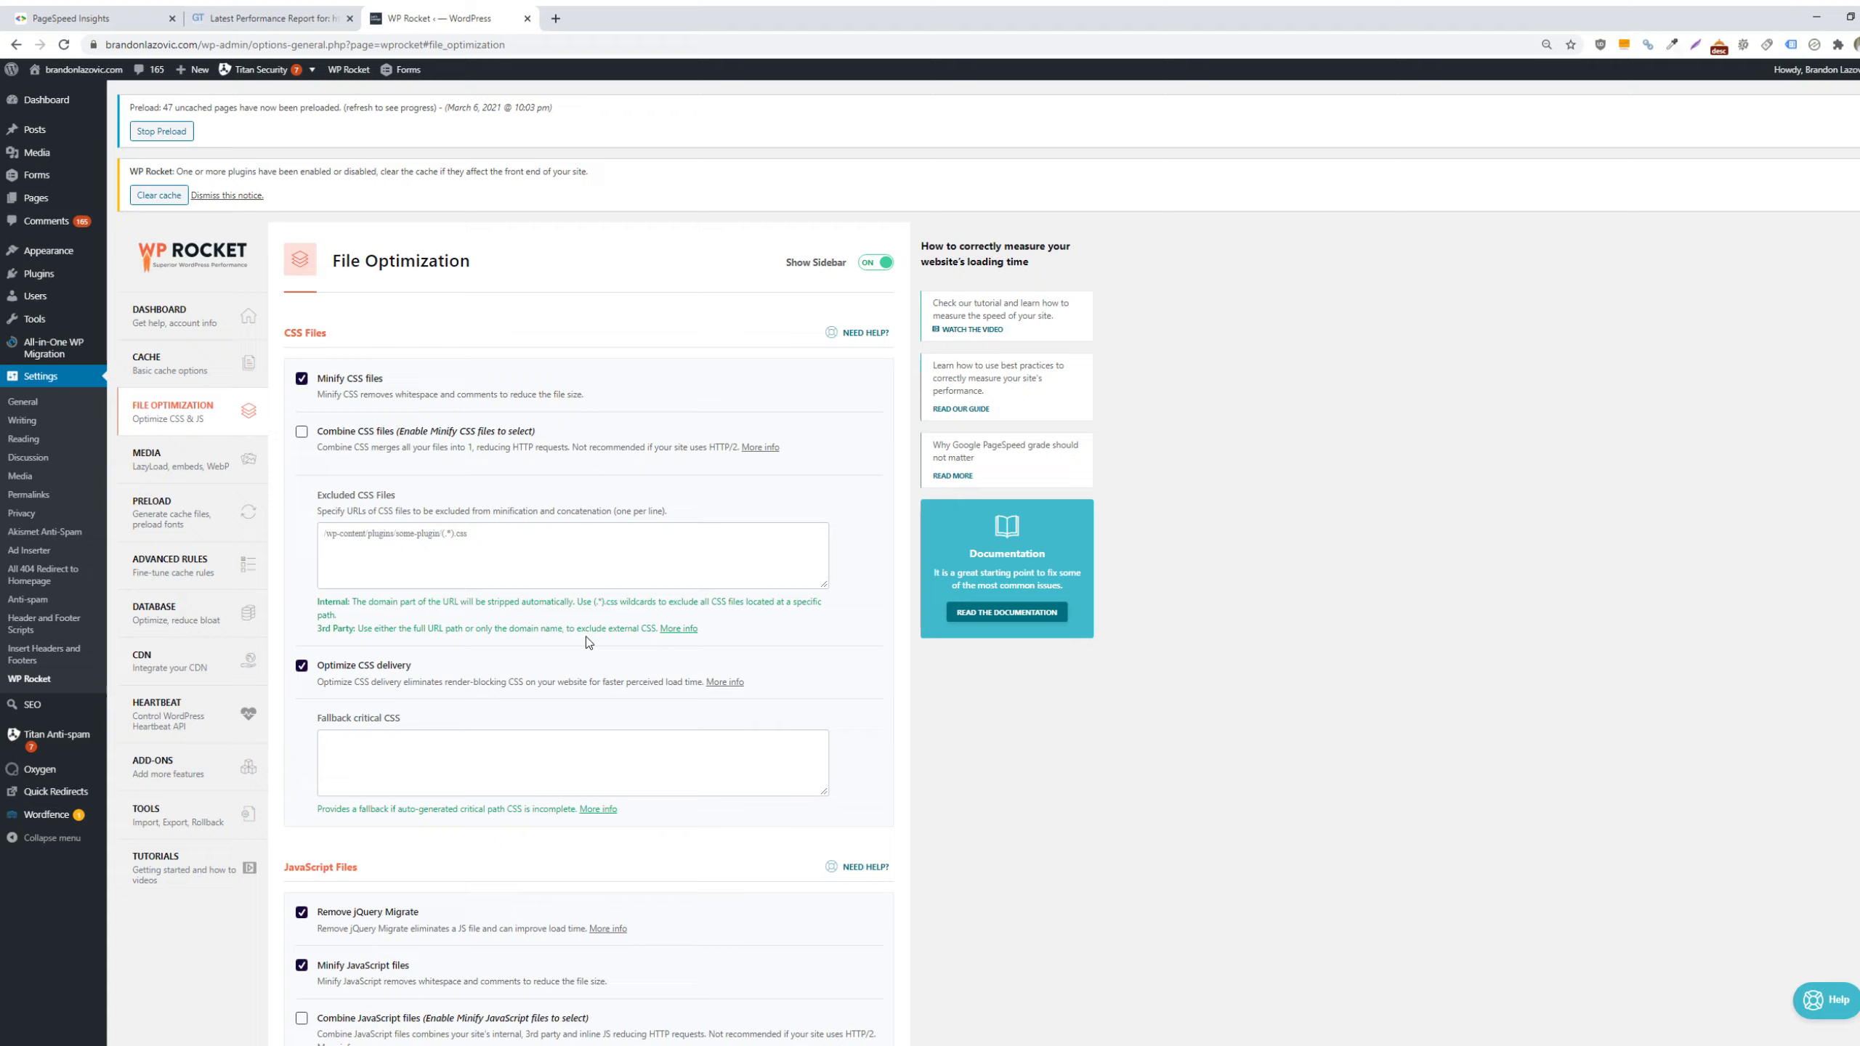
pyautogui.scroll(-6, 586, 636)
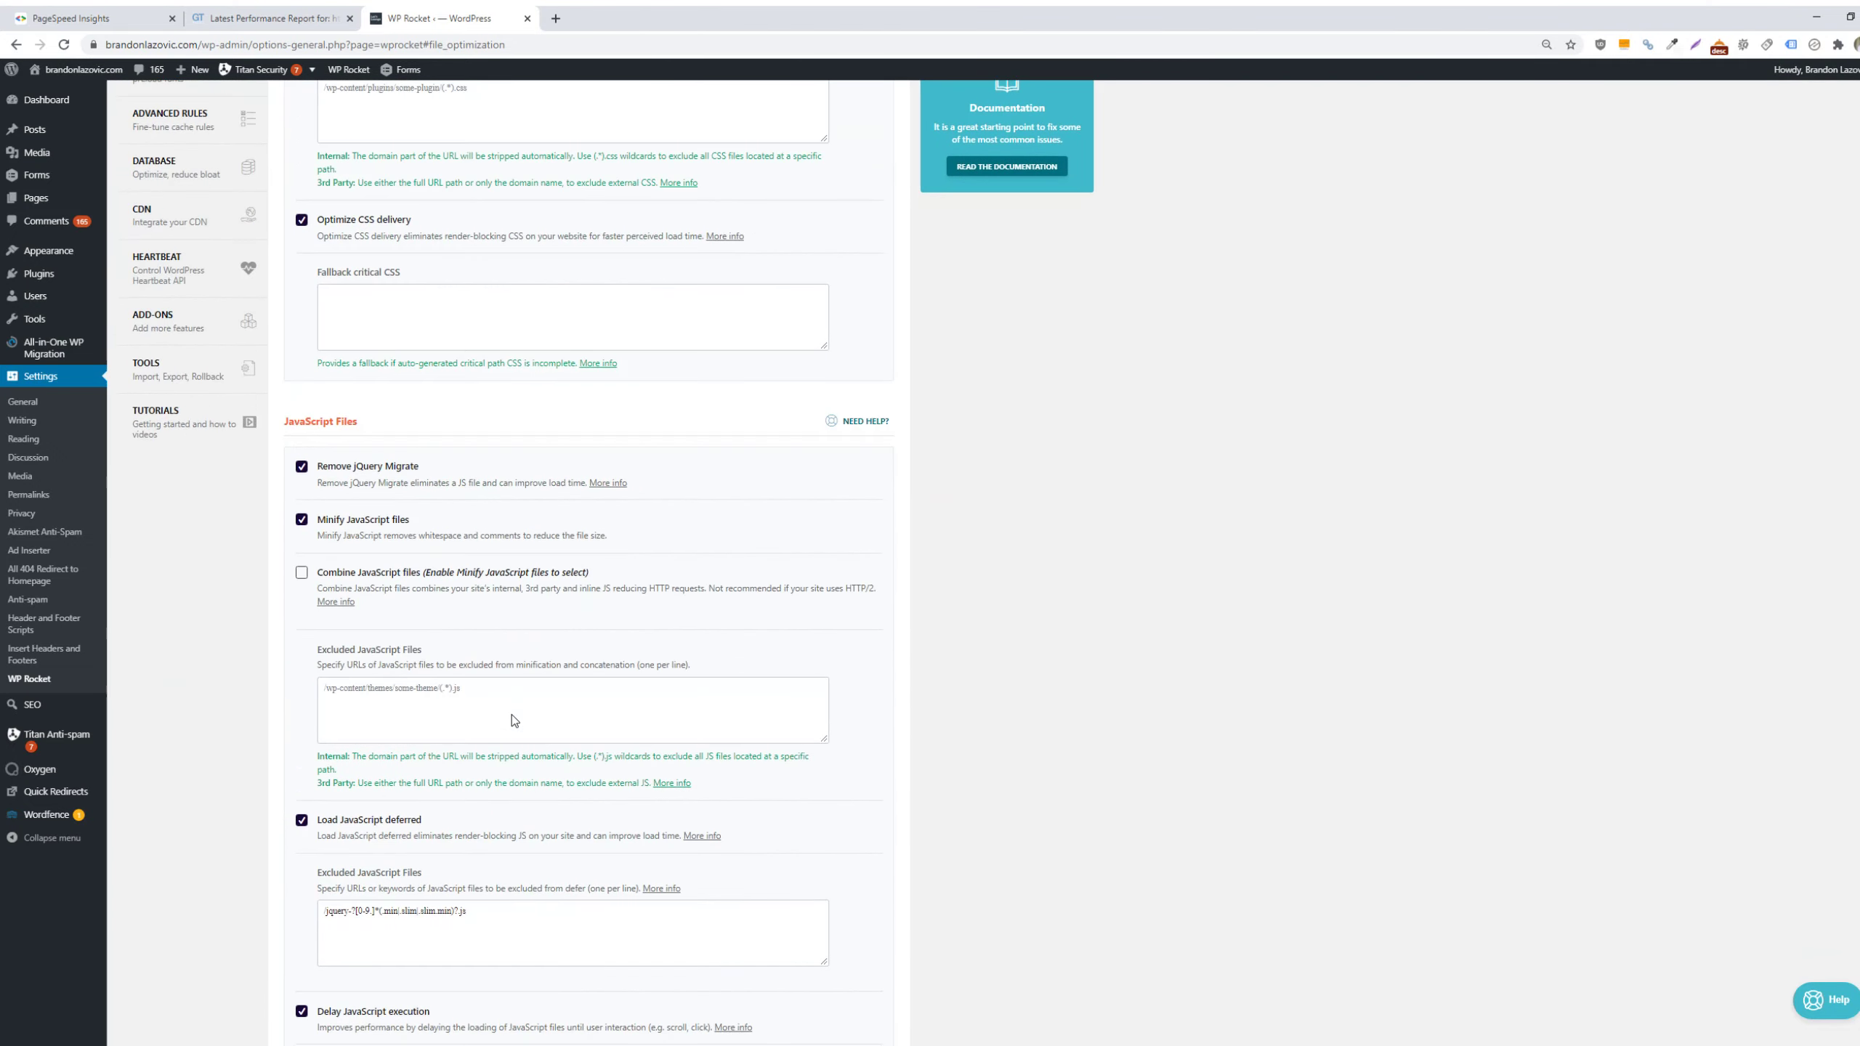
pyautogui.scroll(-5, 510, 714)
pyautogui.scroll(10, 546, 782)
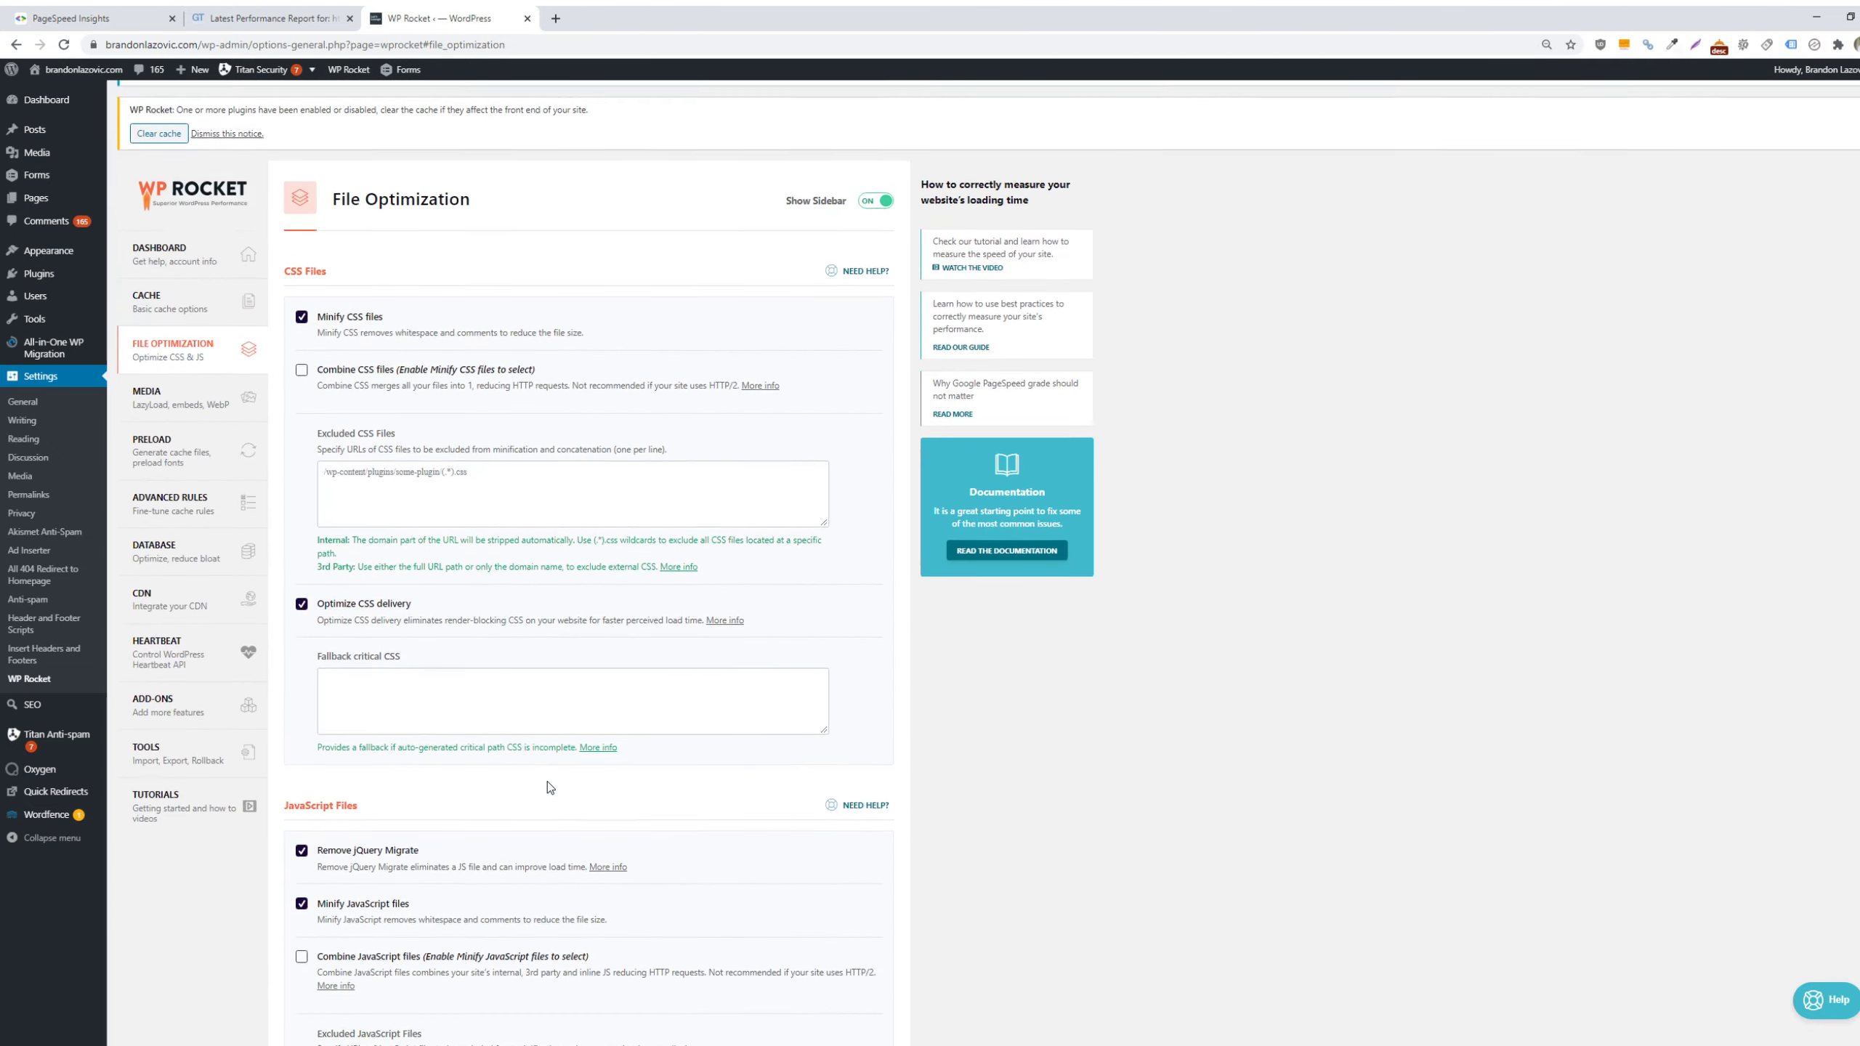
pyautogui.scroll(1, 546, 782)
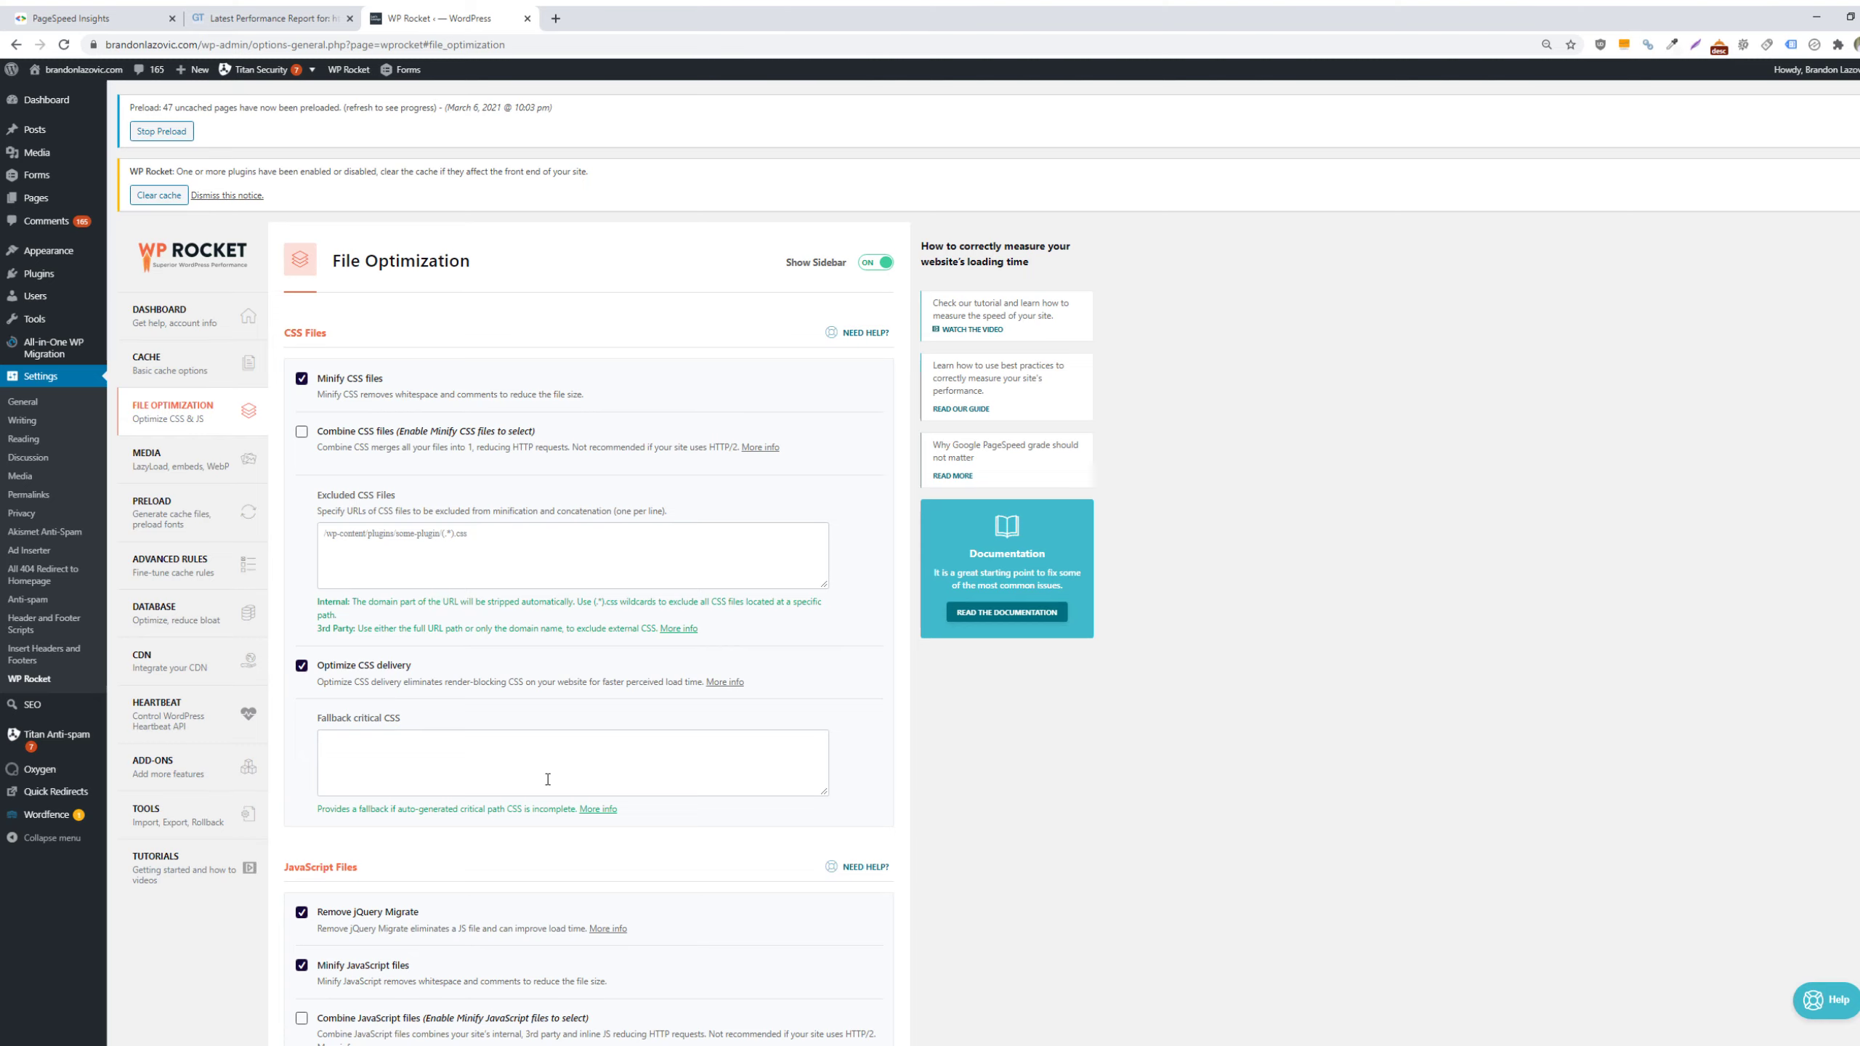
pyautogui.scroll(-6, 557, 692)
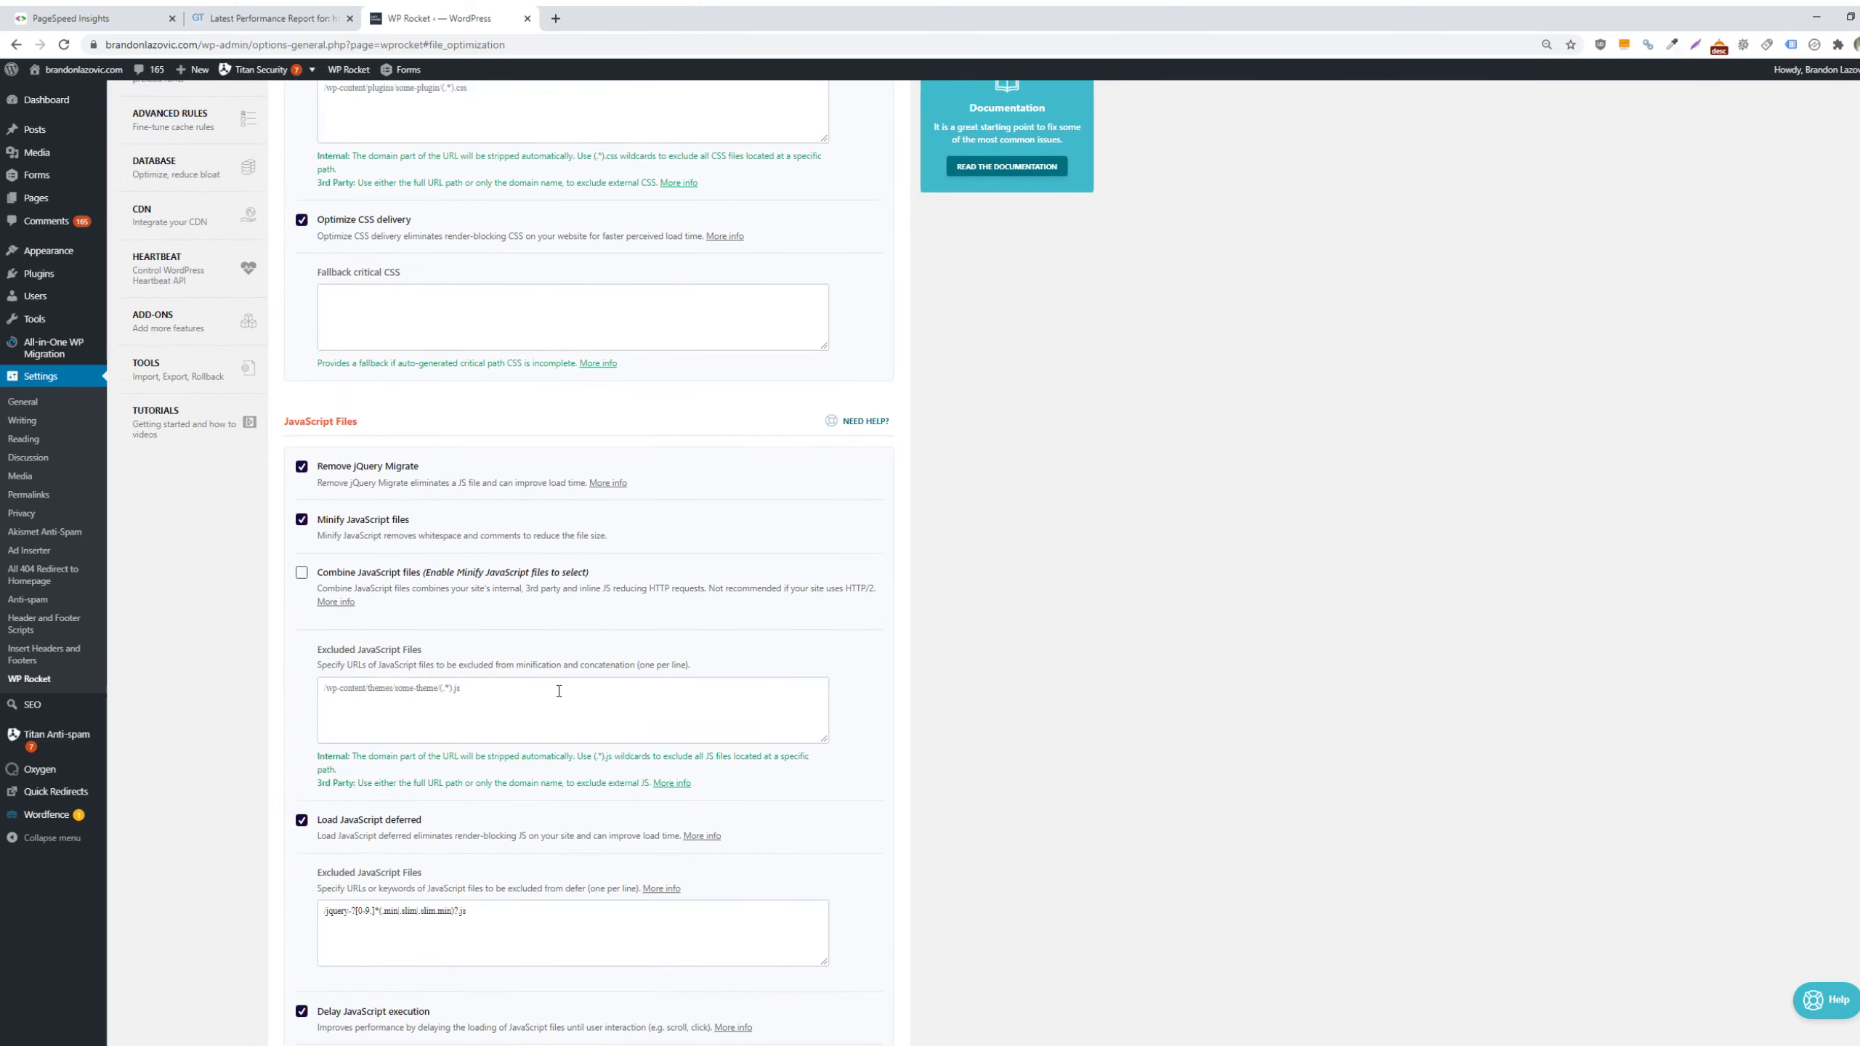
pyautogui.scroll(-5, 559, 691)
pyautogui.scroll(5, 558, 695)
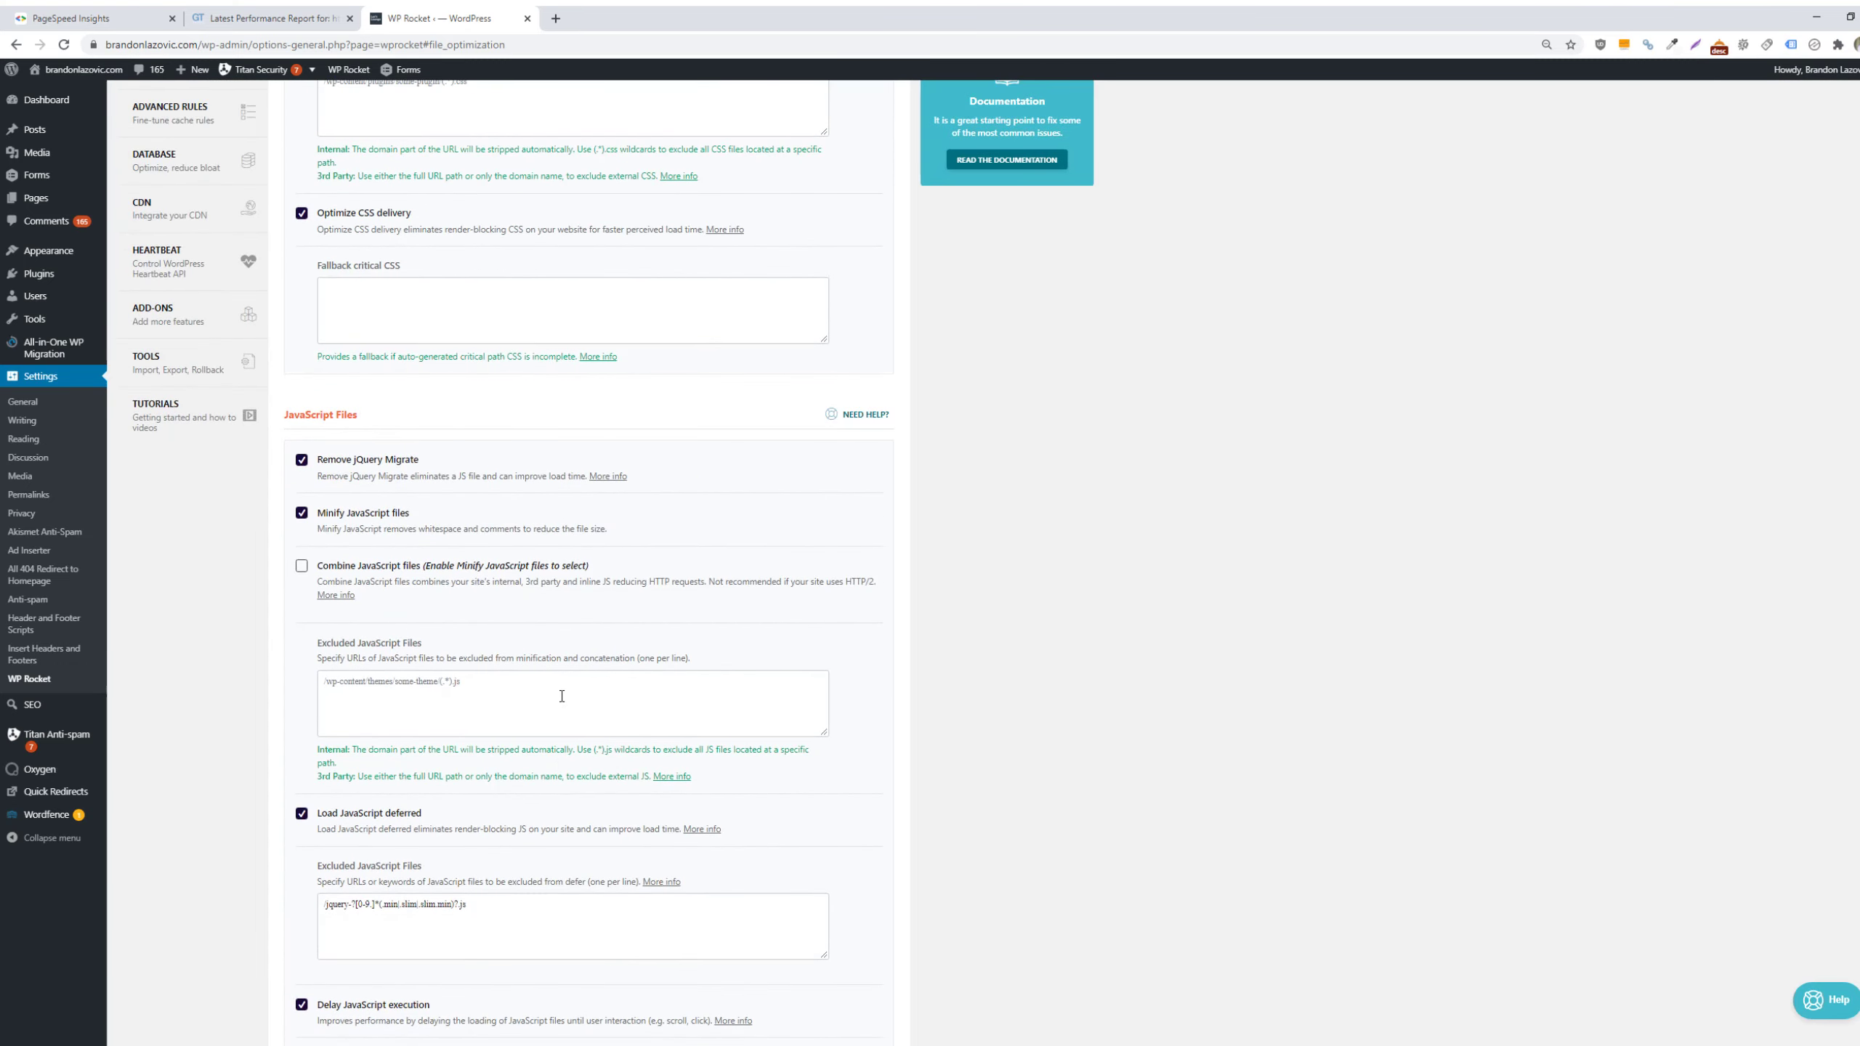
pyautogui.scroll(-5, 561, 696)
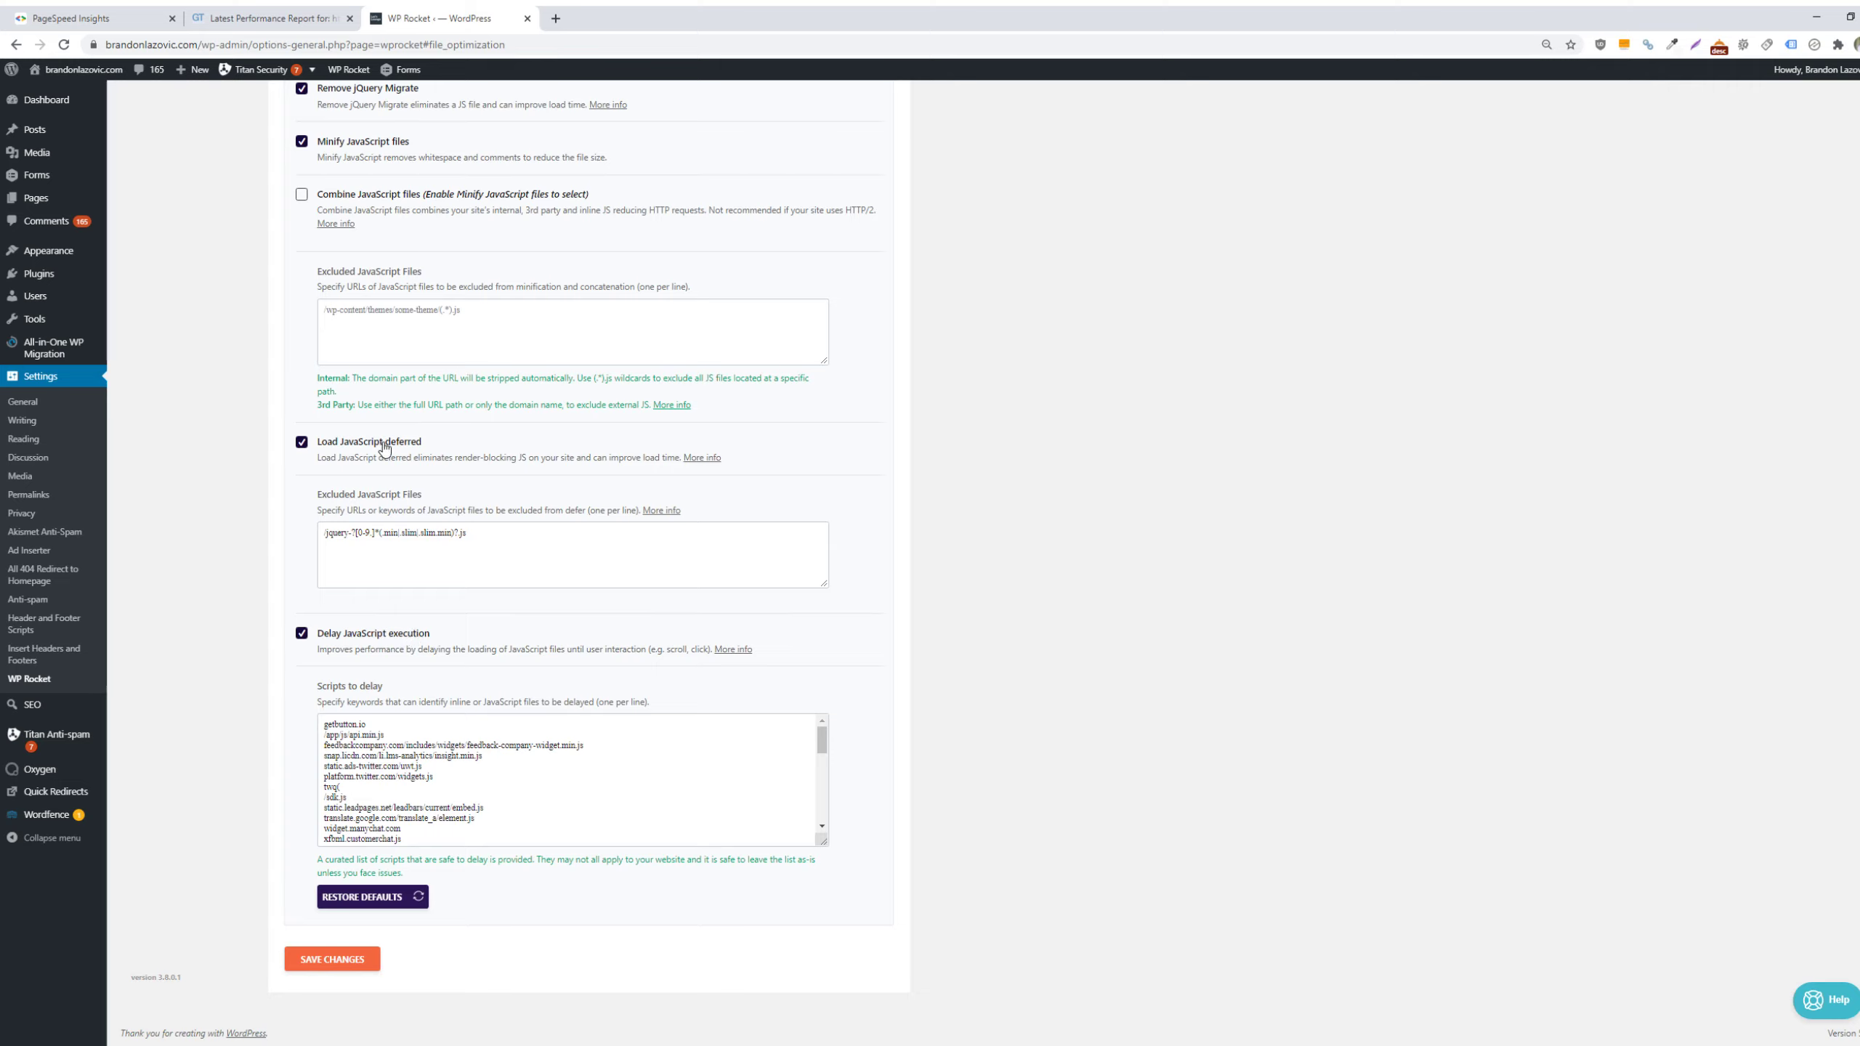
# Highlight part of the deferred JavaScript explanation, then return to the top of the page
pyautogui.moveTo(466, 458); pyautogui.dragTo(613, 456)
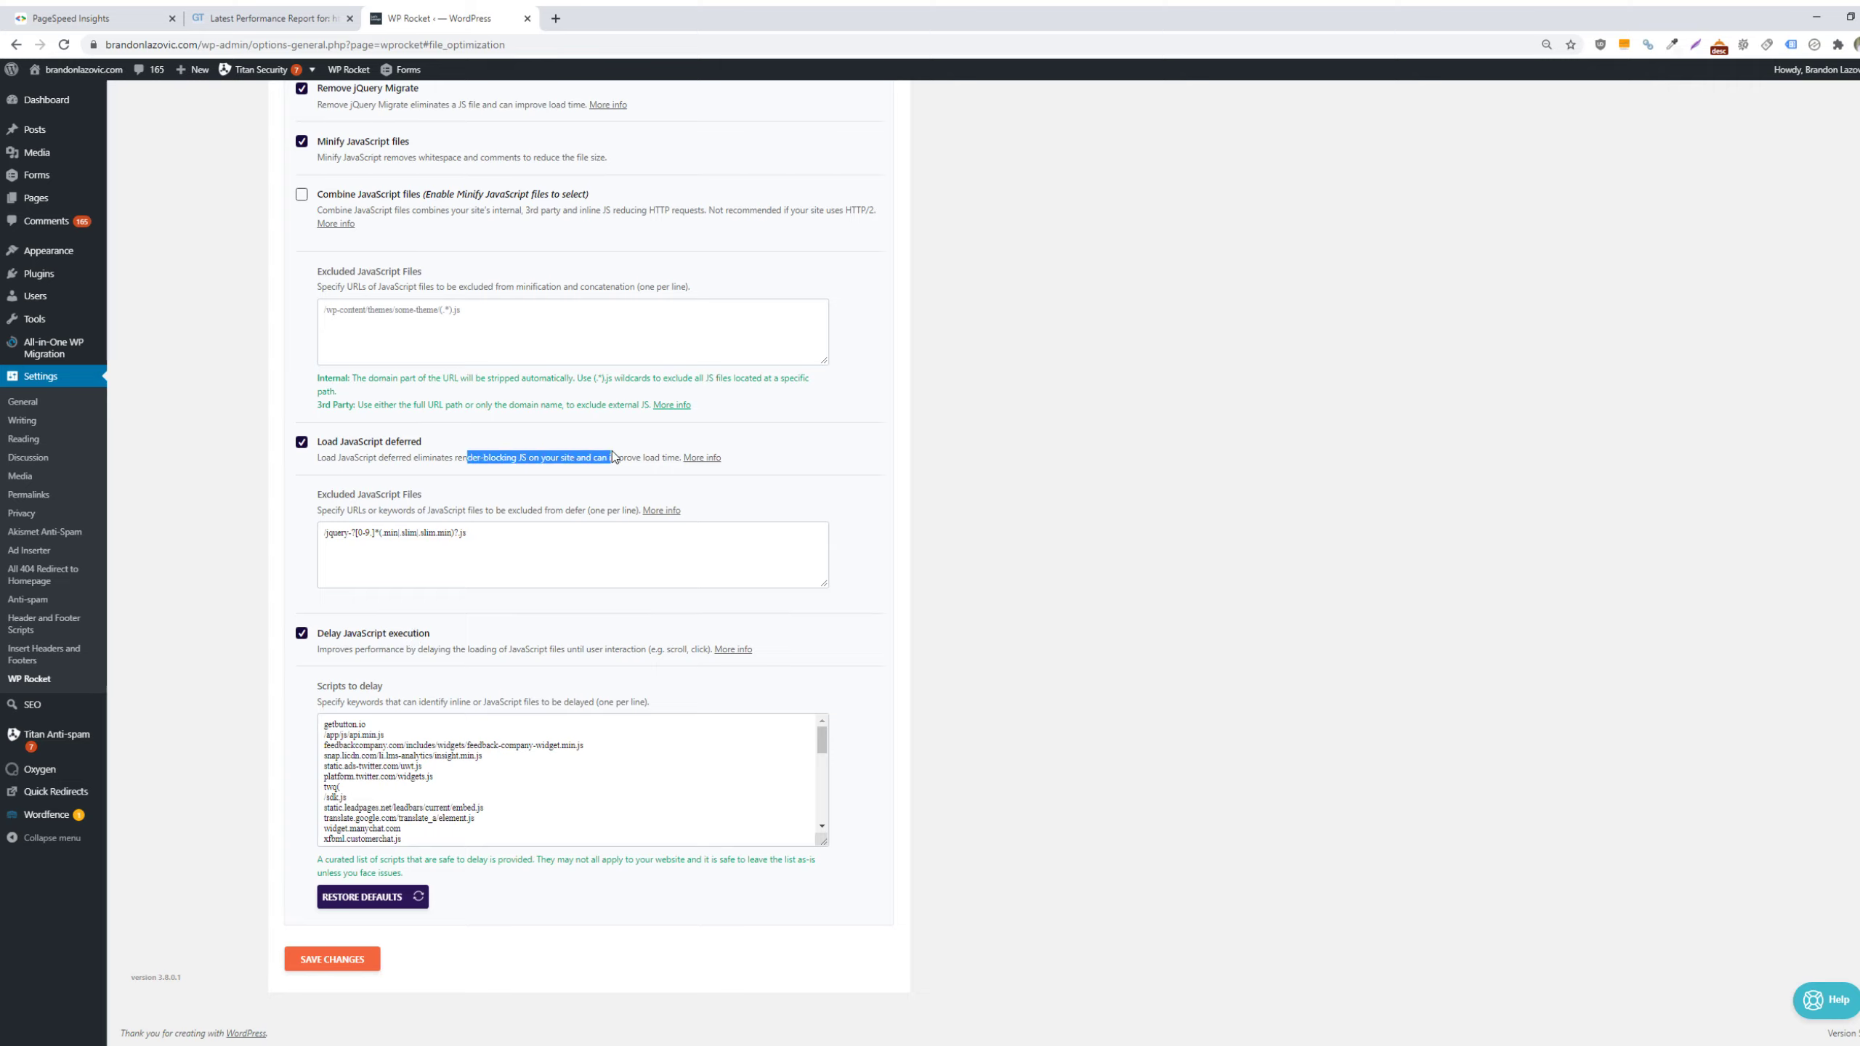
pyautogui.click(605, 469)
pyautogui.scroll(10, 272, 836)
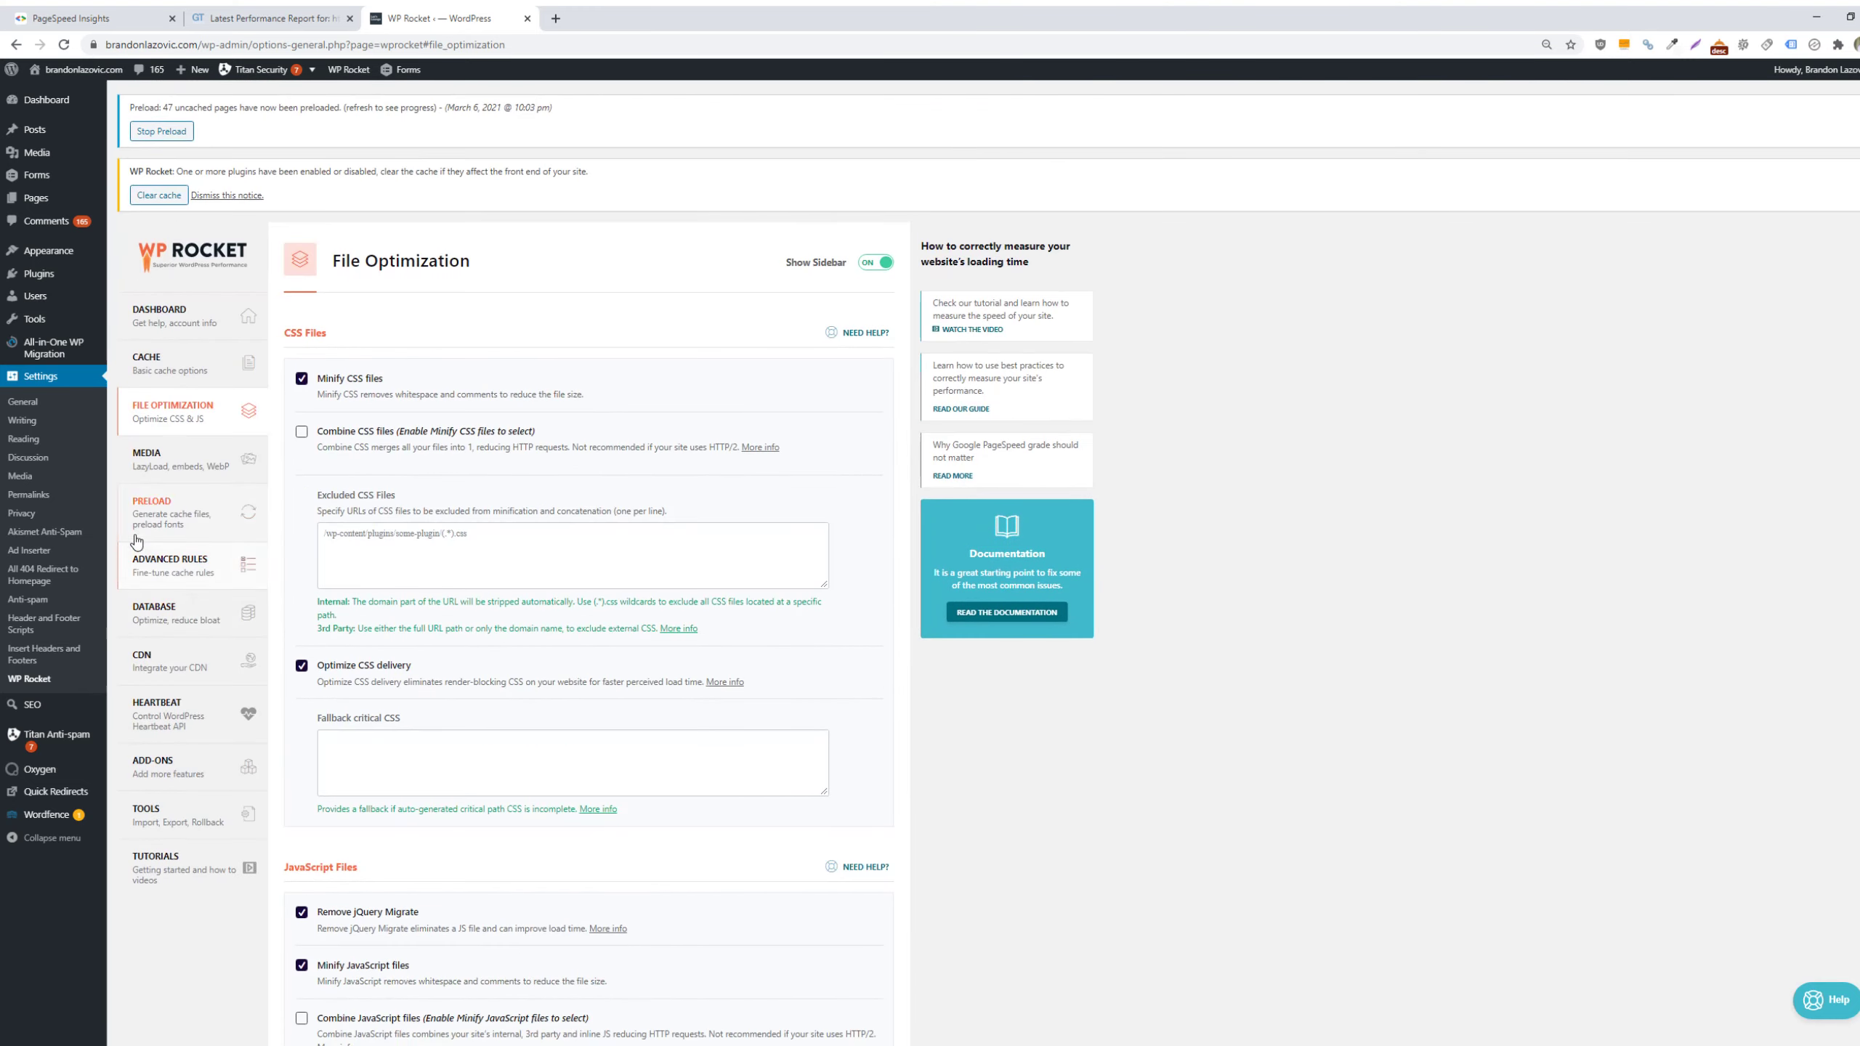
# View the Media settings: LazyLoad off, image dimensions added, embeds disabled, WebP caching on
pyautogui.click(151, 474)
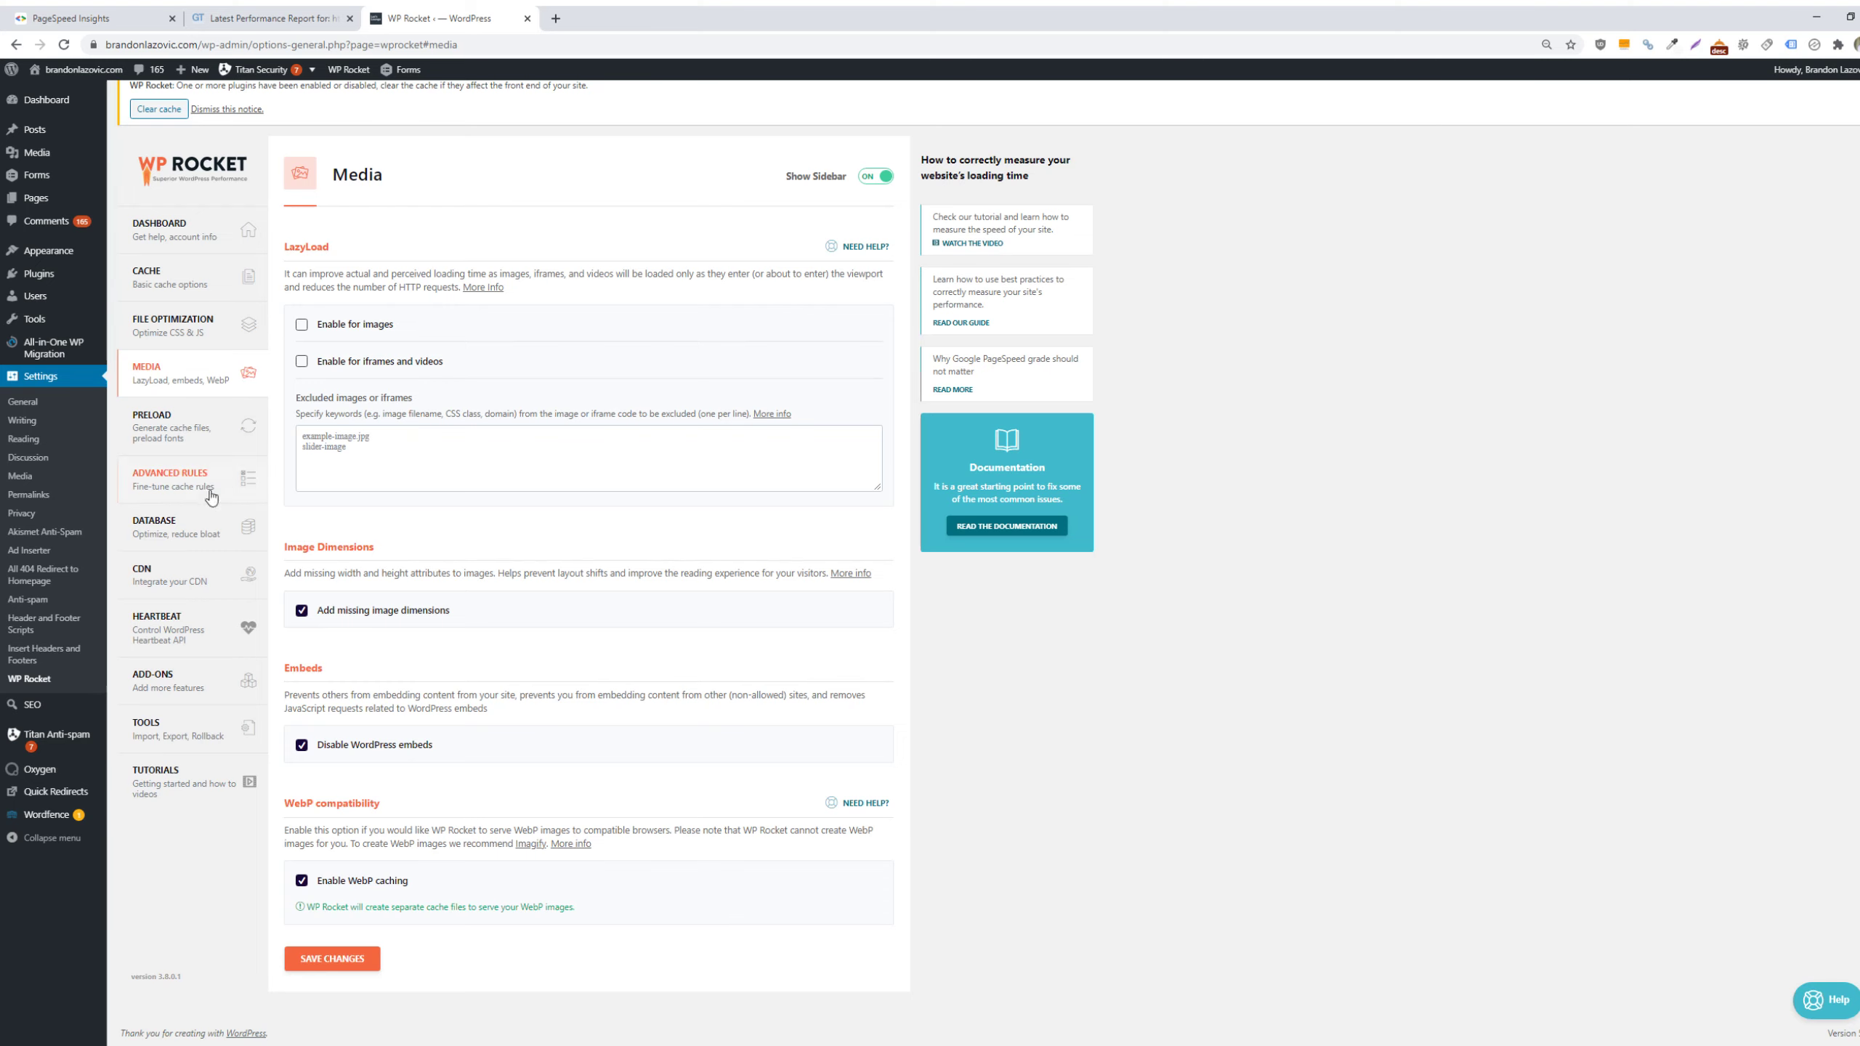
# Review the Preload settings, highlighting part of the Preload Cache description
pyautogui.click(192, 428)
pyautogui.scroll(-3, 659, 426)
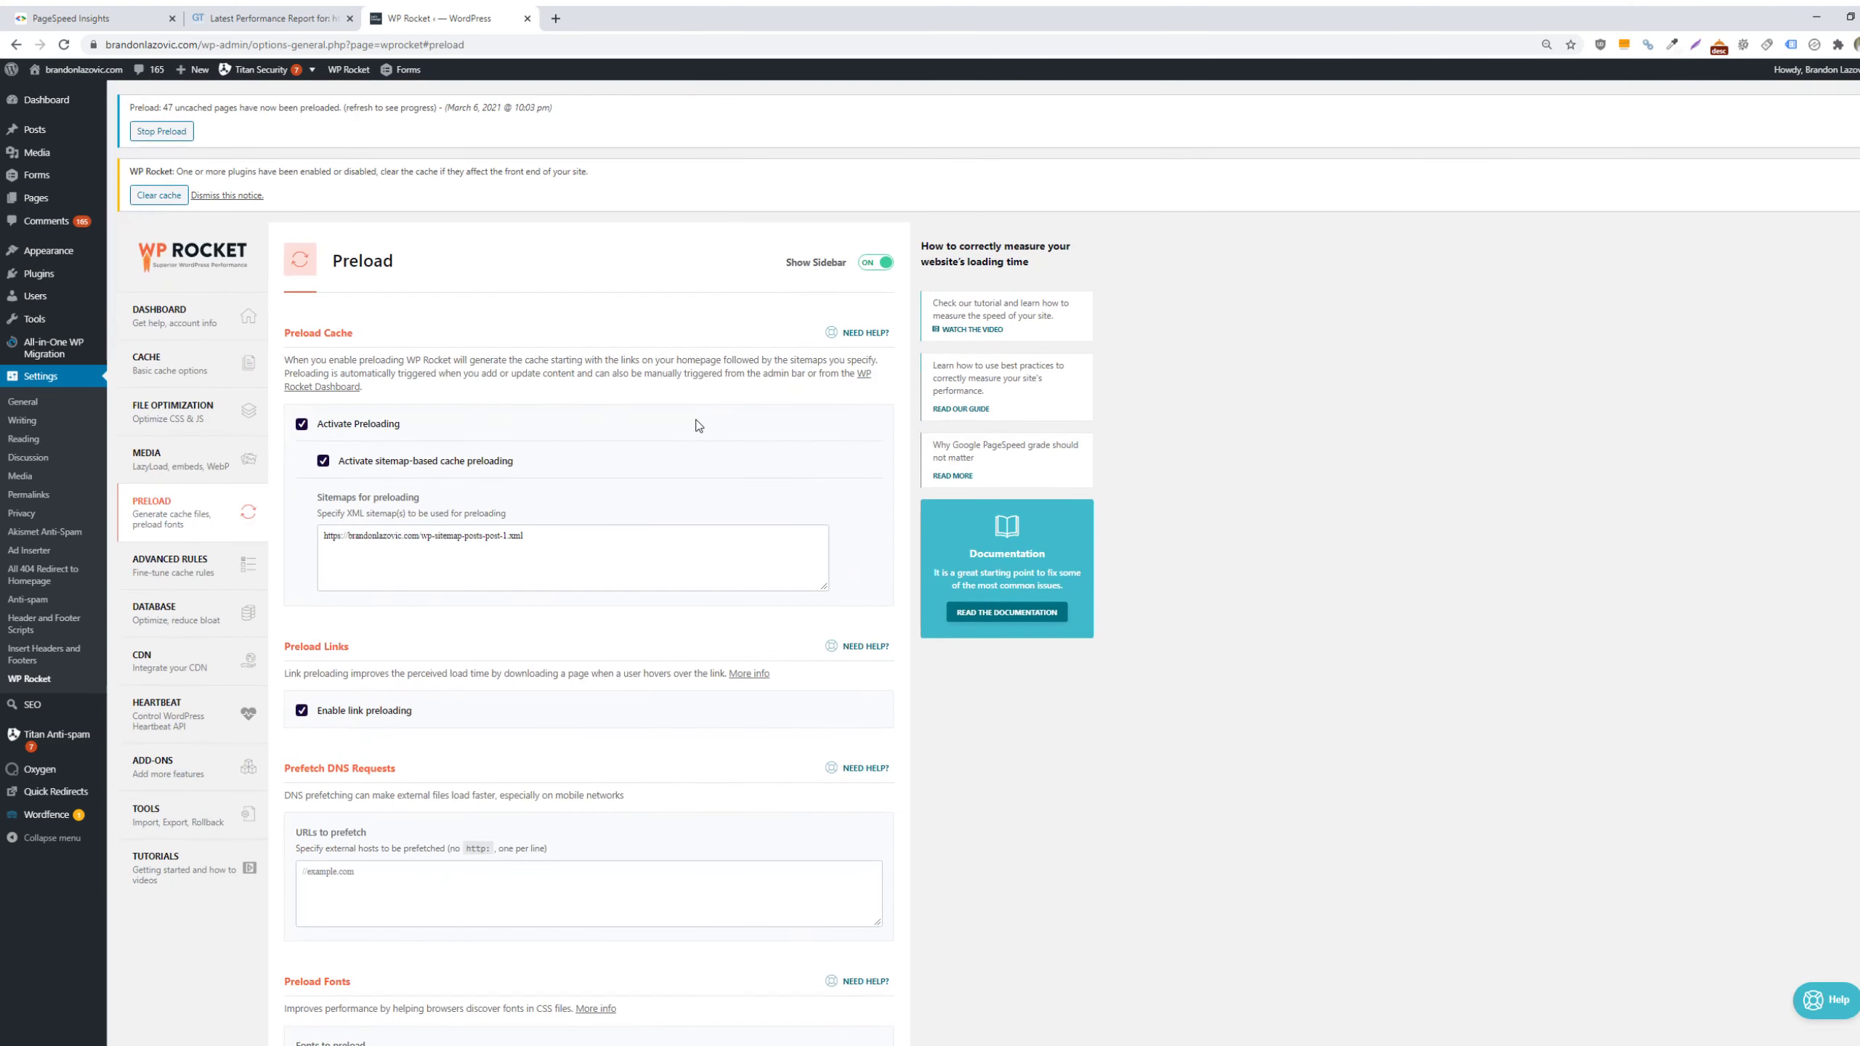
pyautogui.scroll(-3, 697, 499)
pyautogui.moveTo(491, 361); pyautogui.dragTo(674, 360)
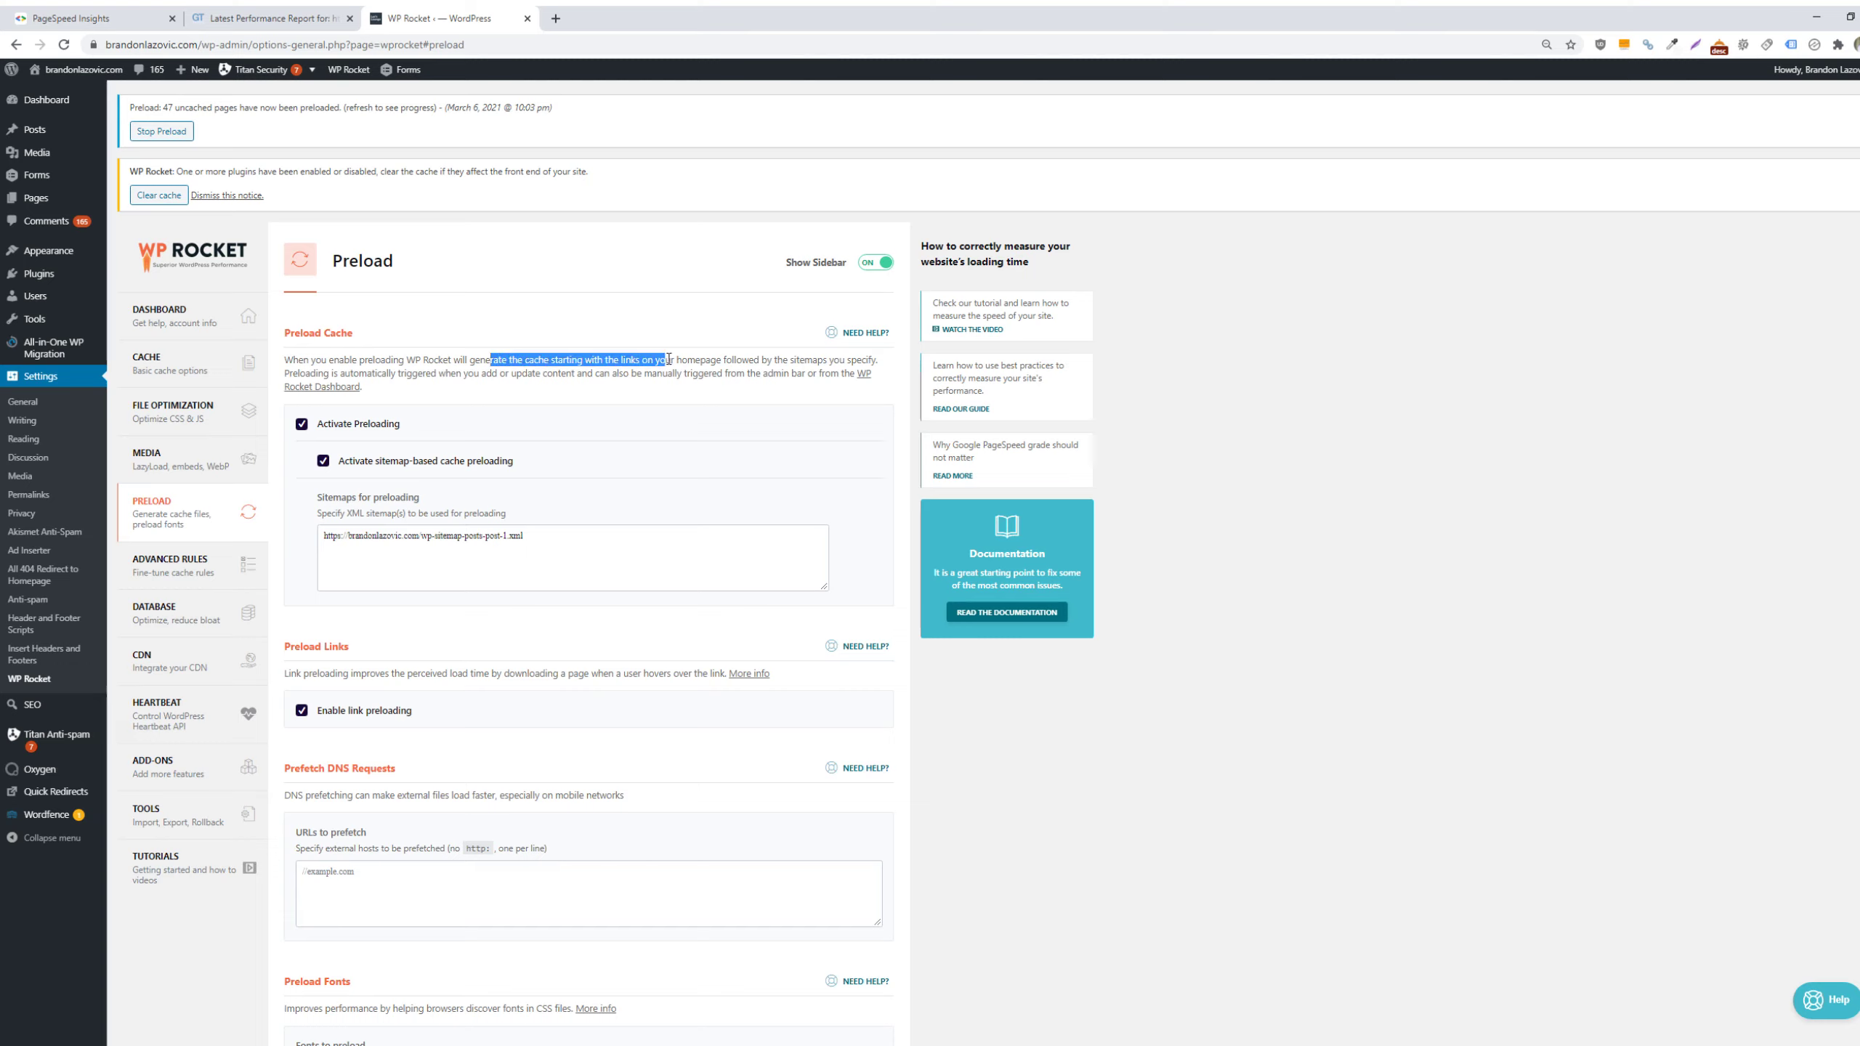
pyautogui.click(672, 361)
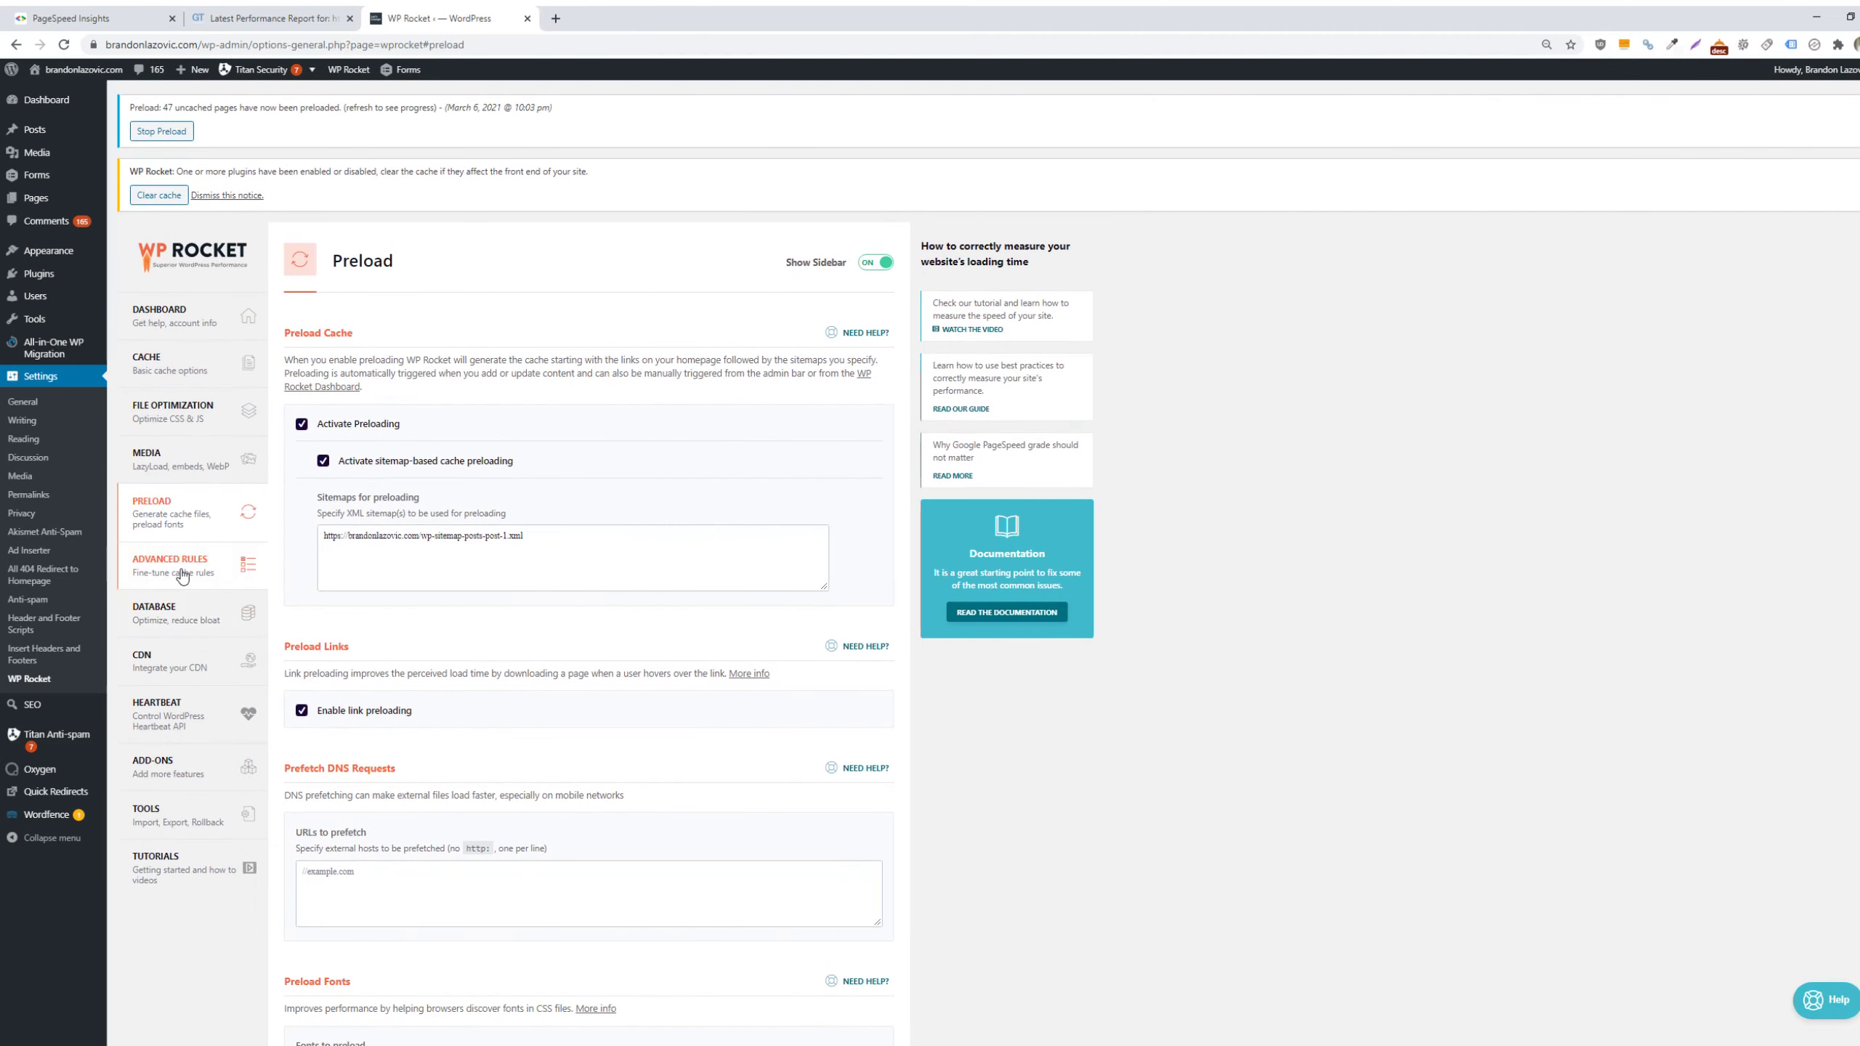
# Scroll through Advanced Rules, showing one never-cache URL pattern and default mobile user-agent exclusions
pyautogui.click(183, 577)
pyautogui.scroll(-3, 364, 574)
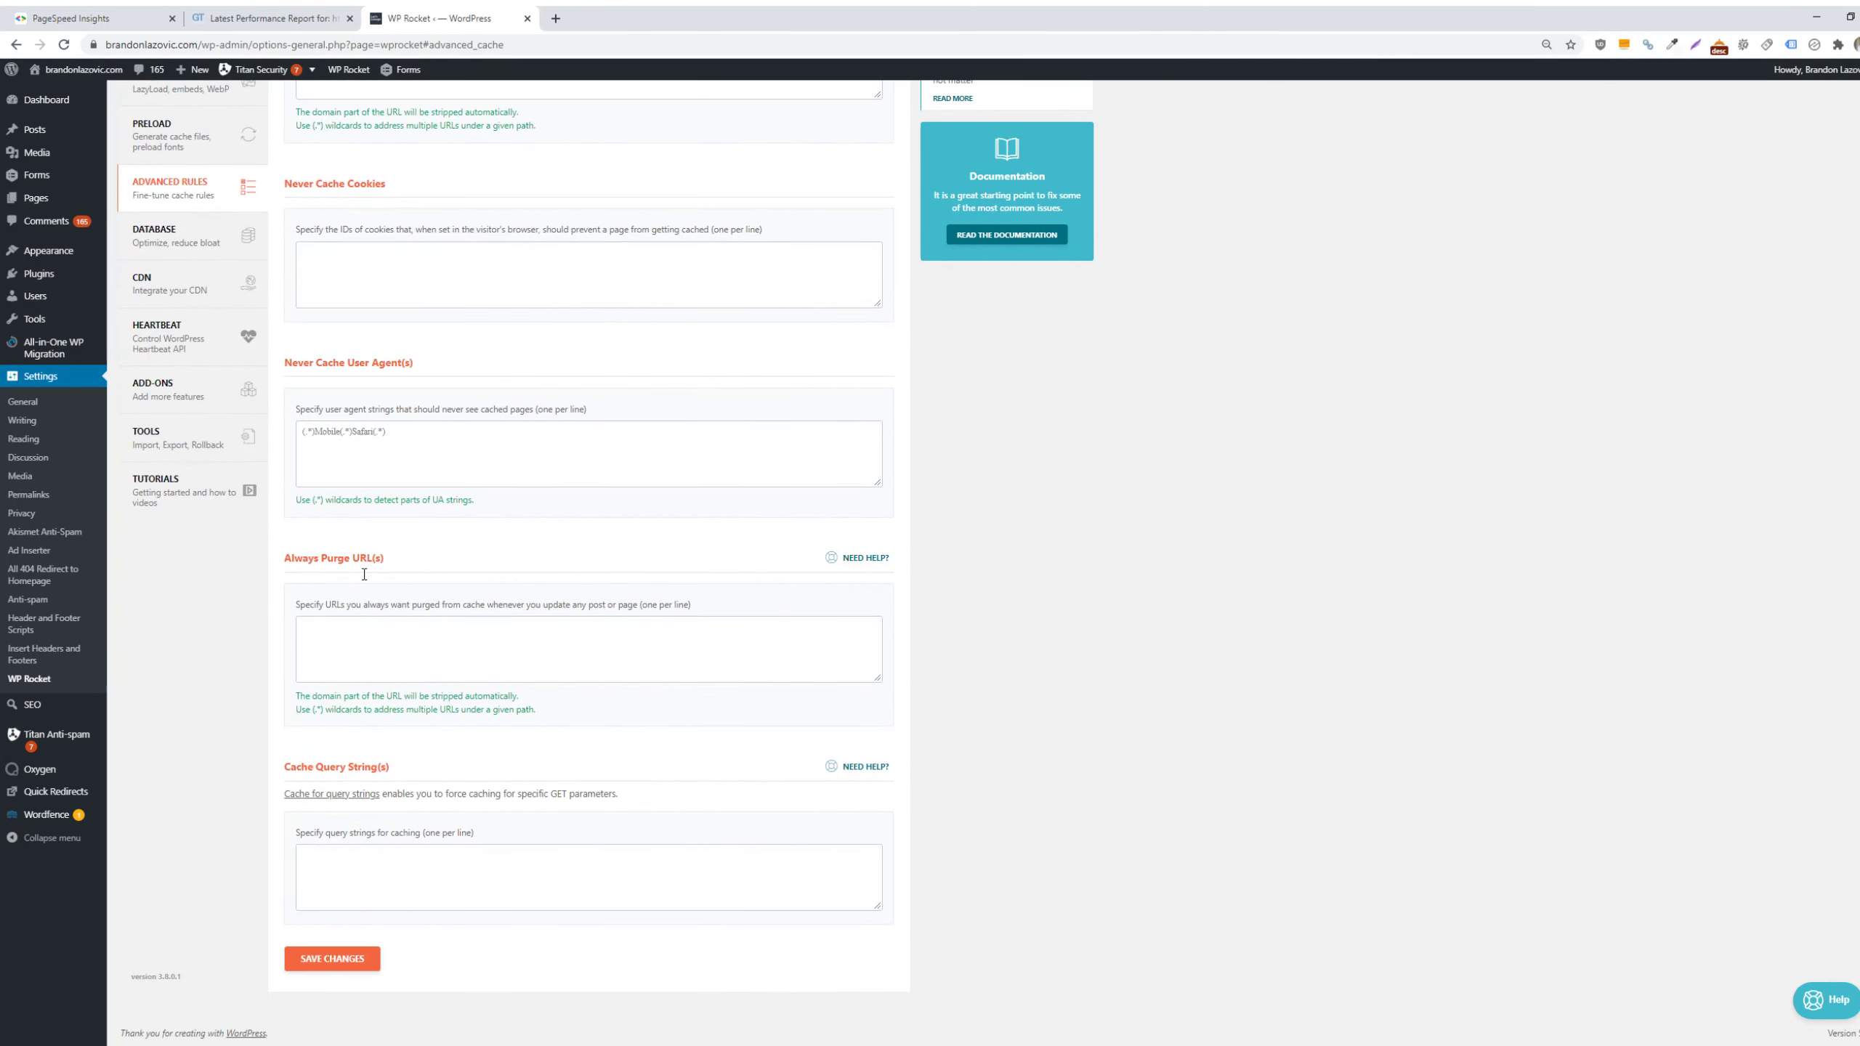
pyautogui.scroll(3, 364, 573)
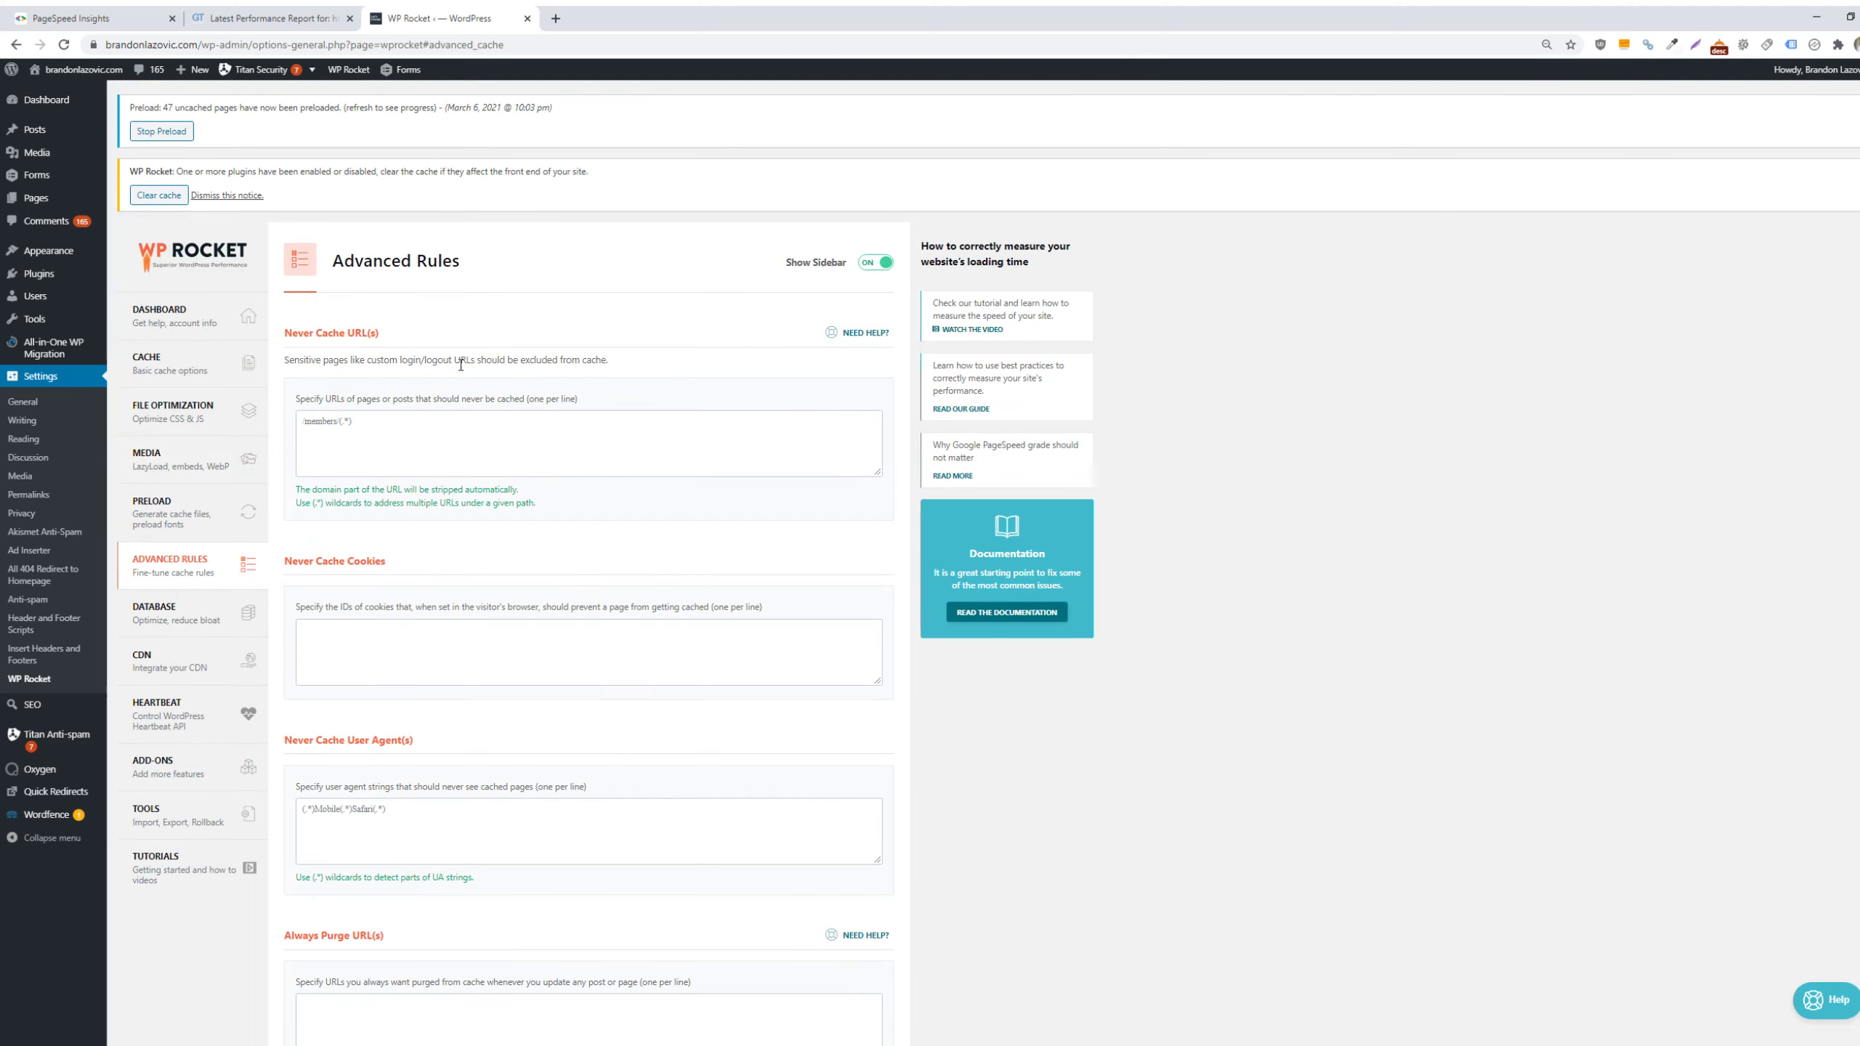
pyautogui.scroll(-5, 631, 520)
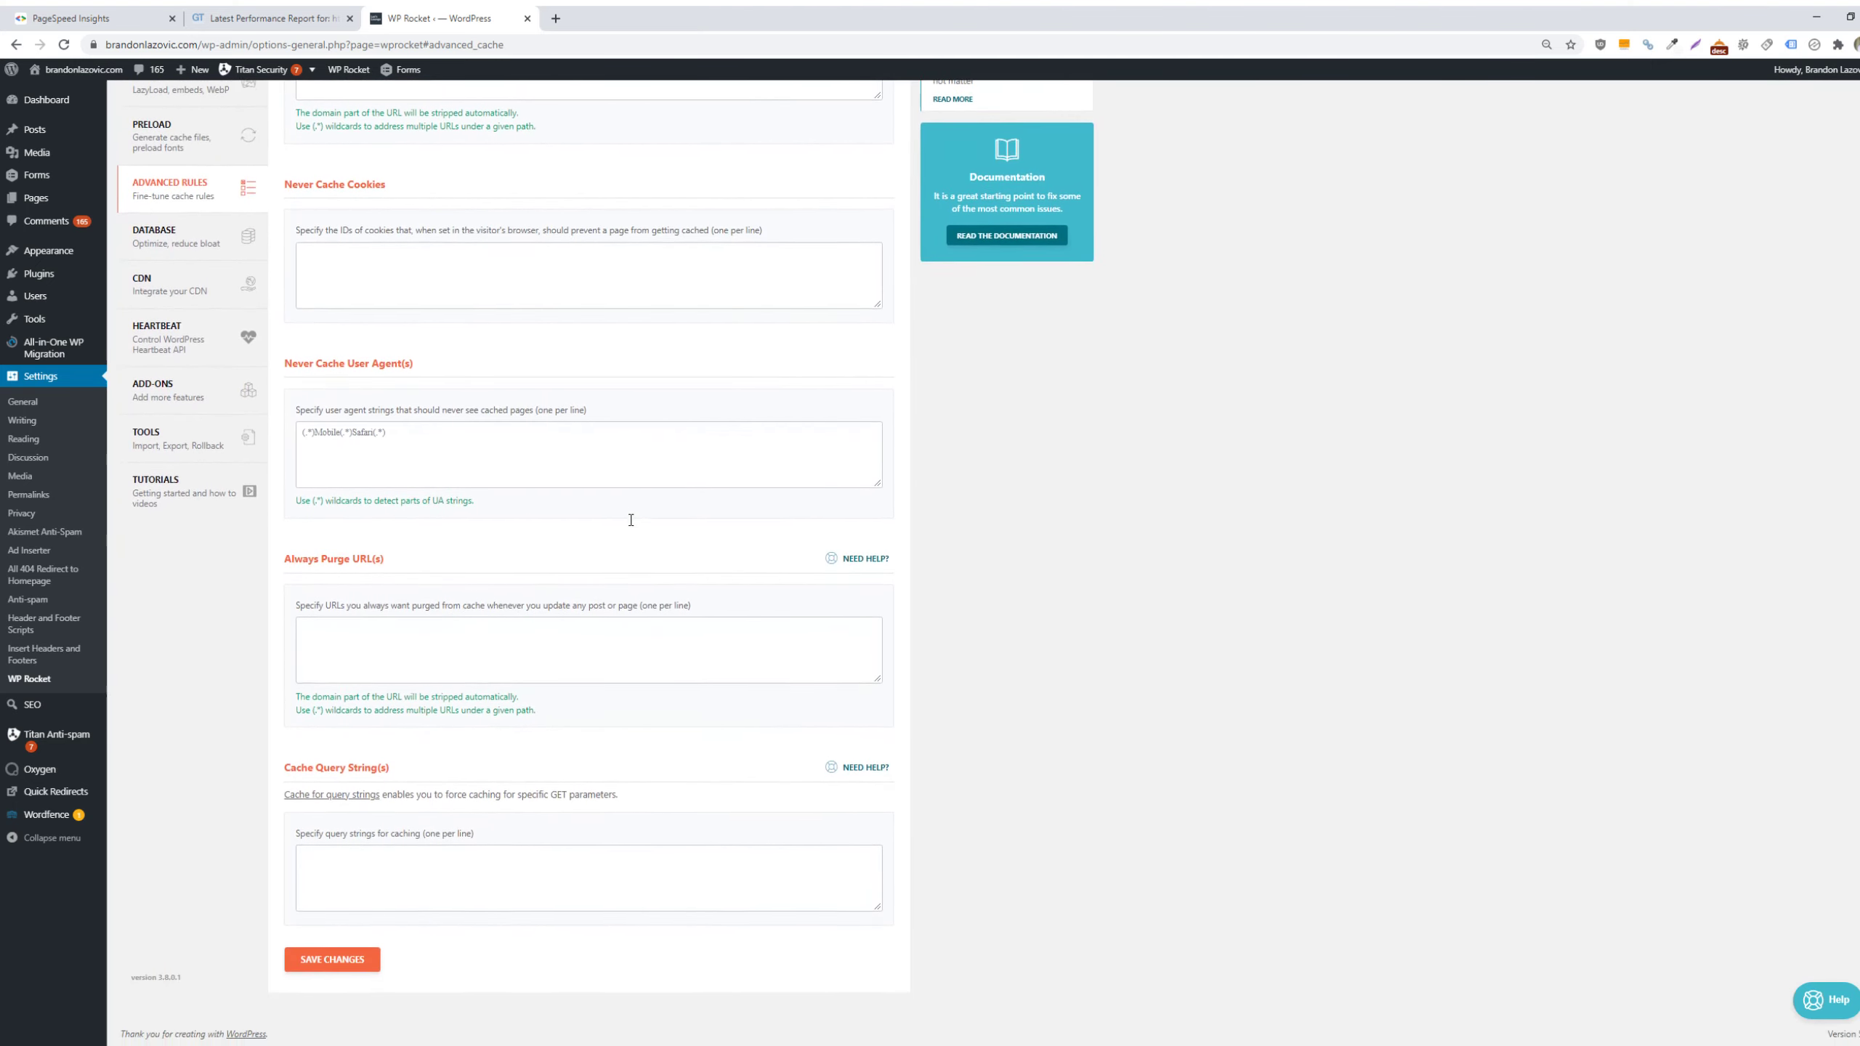
pyautogui.scroll(5, 631, 520)
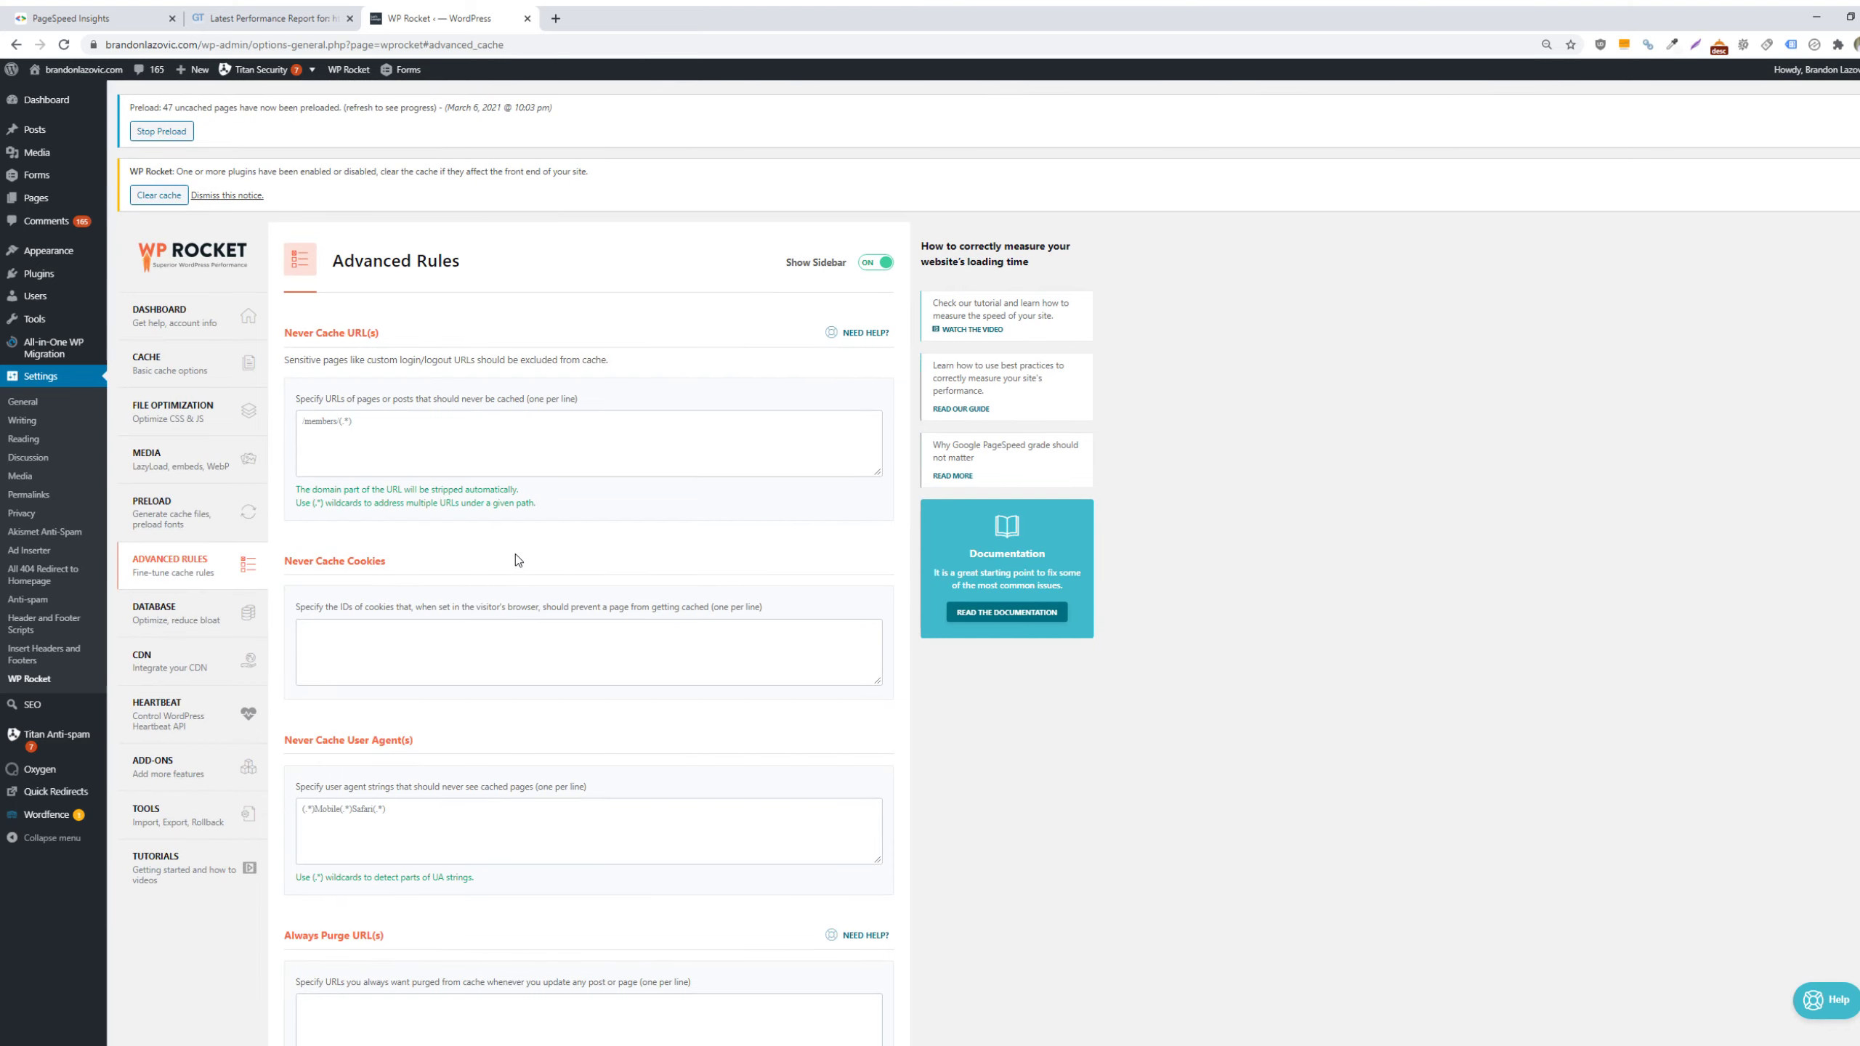
pyautogui.click(183, 614)
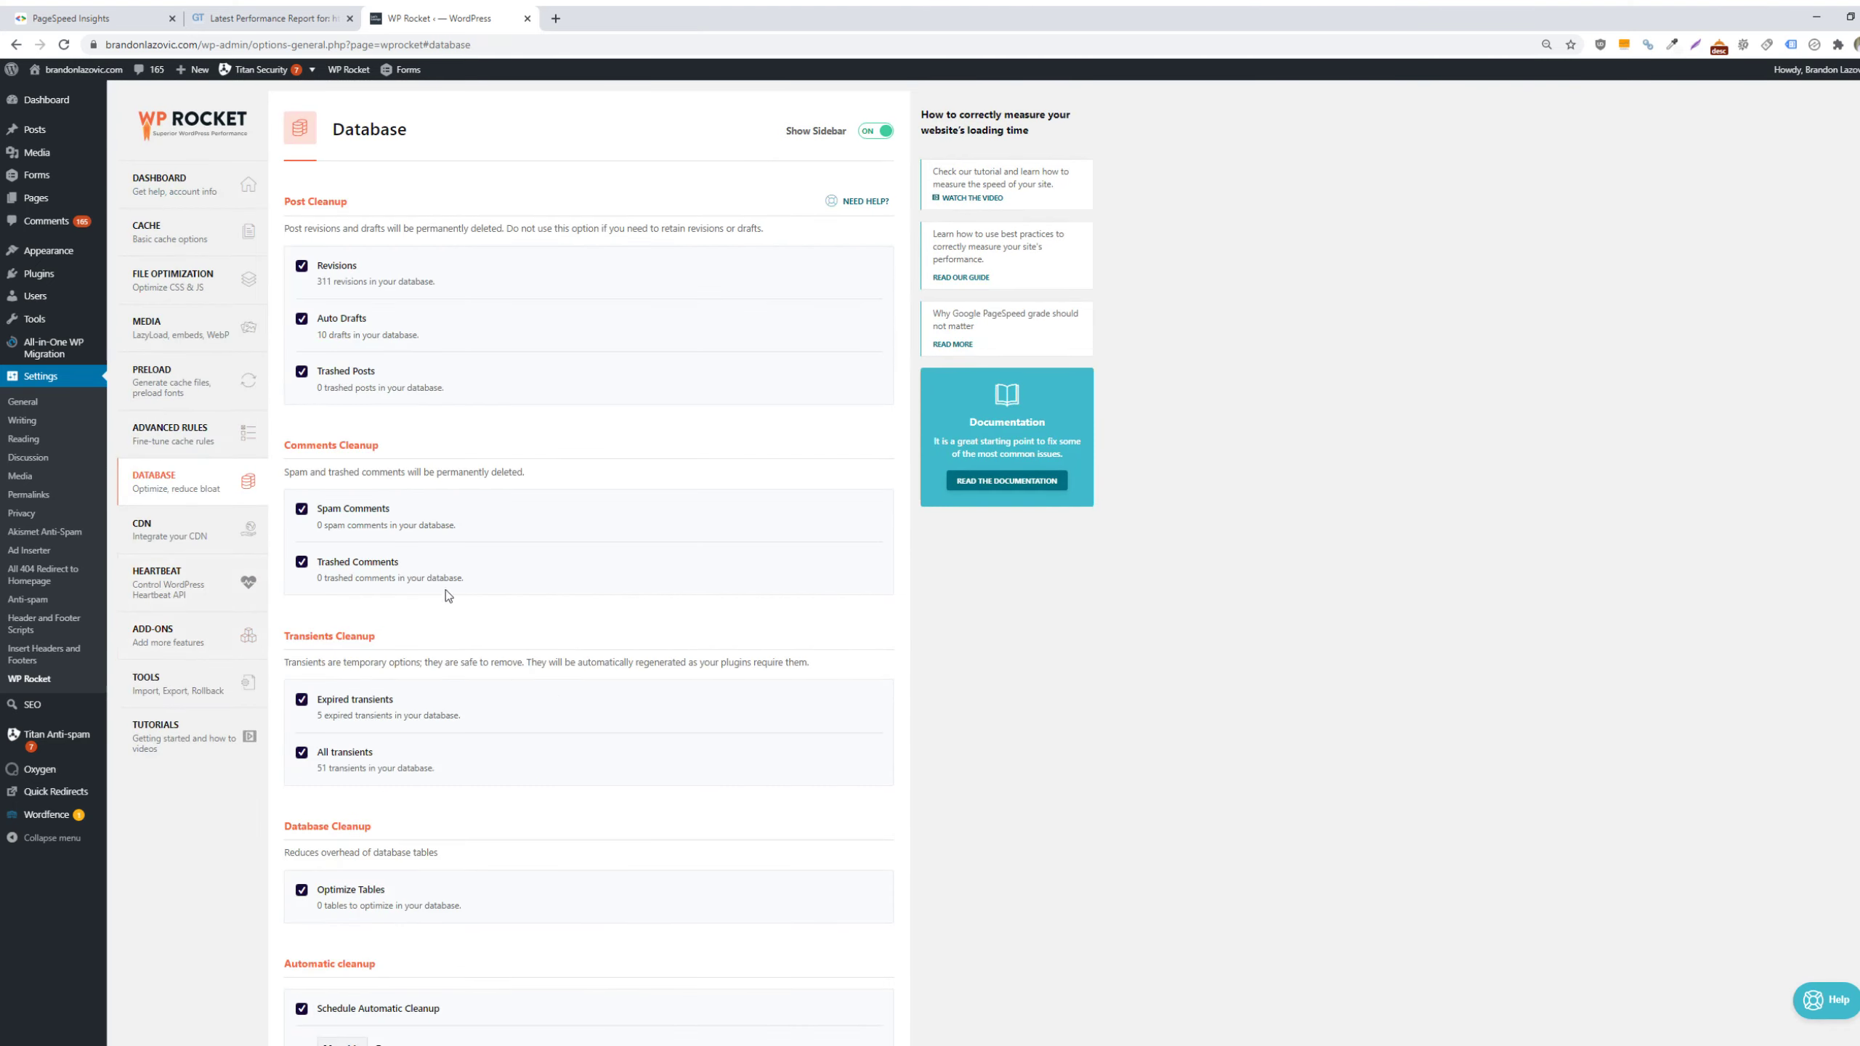
pyautogui.scroll(2, 512, 600)
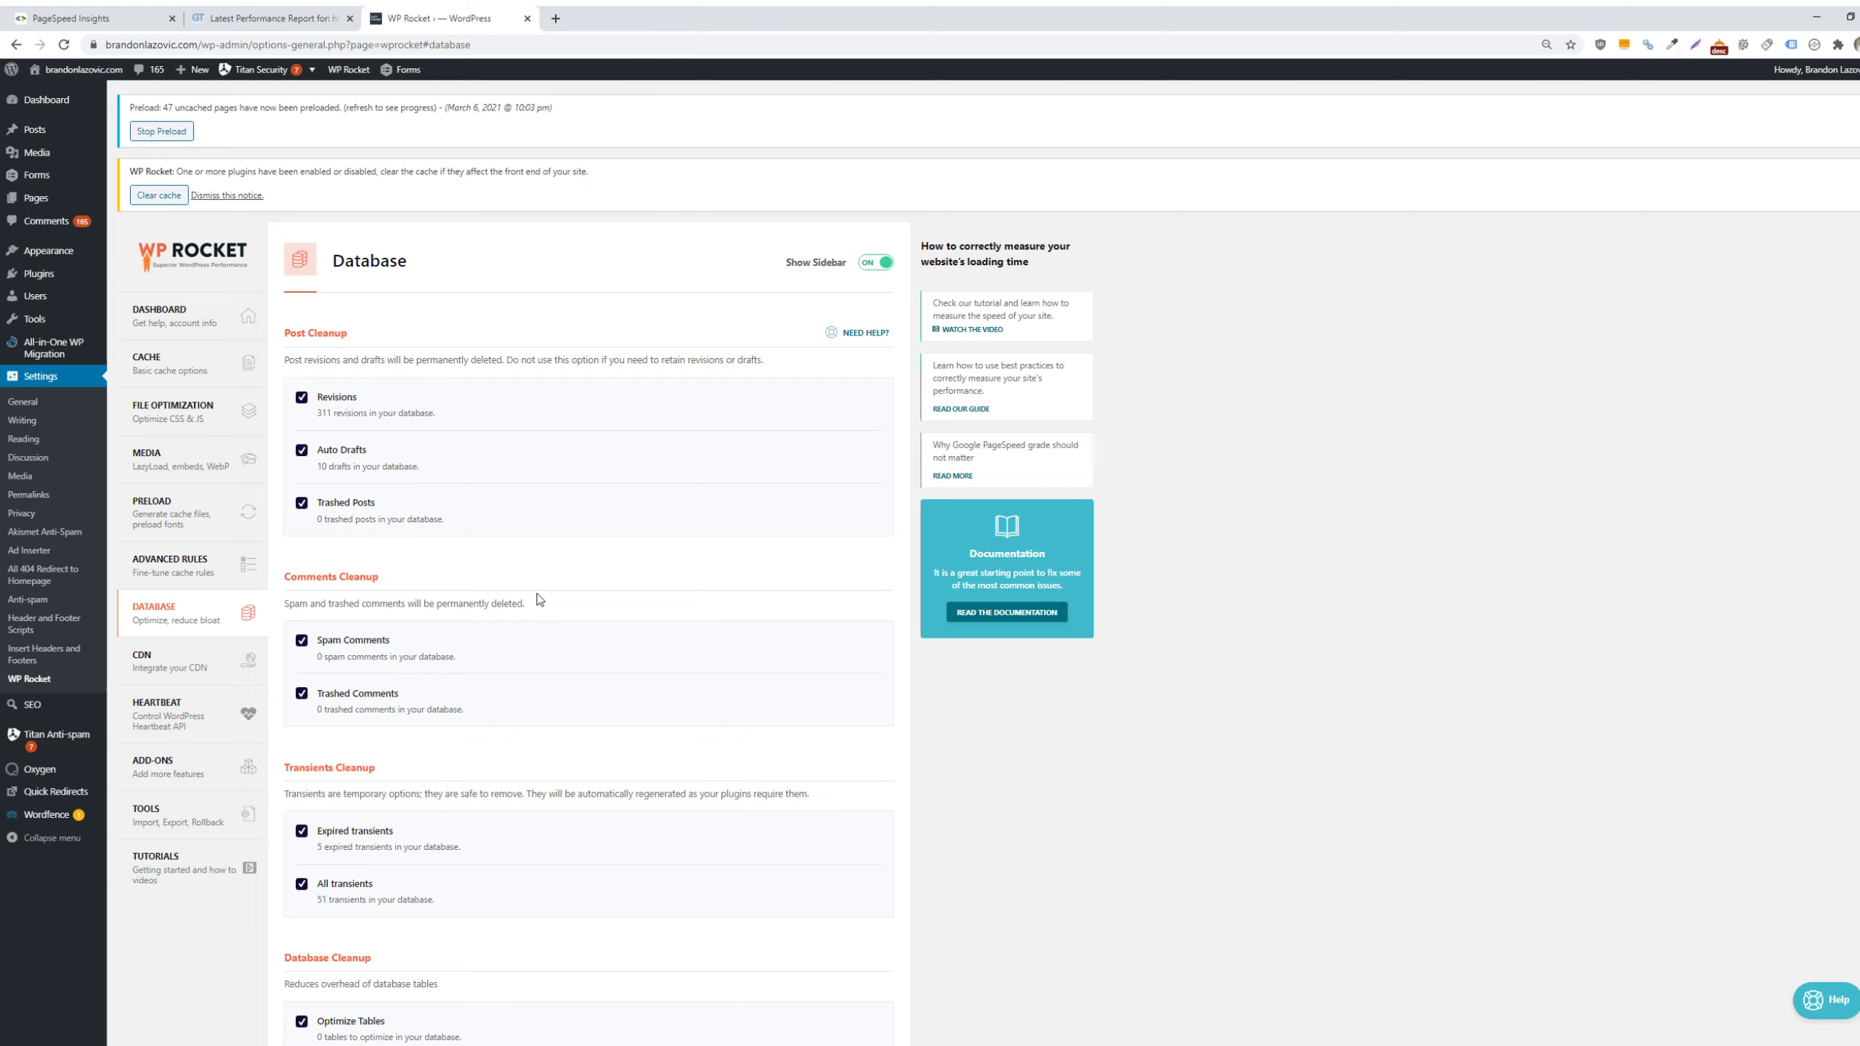
pyautogui.scroll(-2, 540, 600)
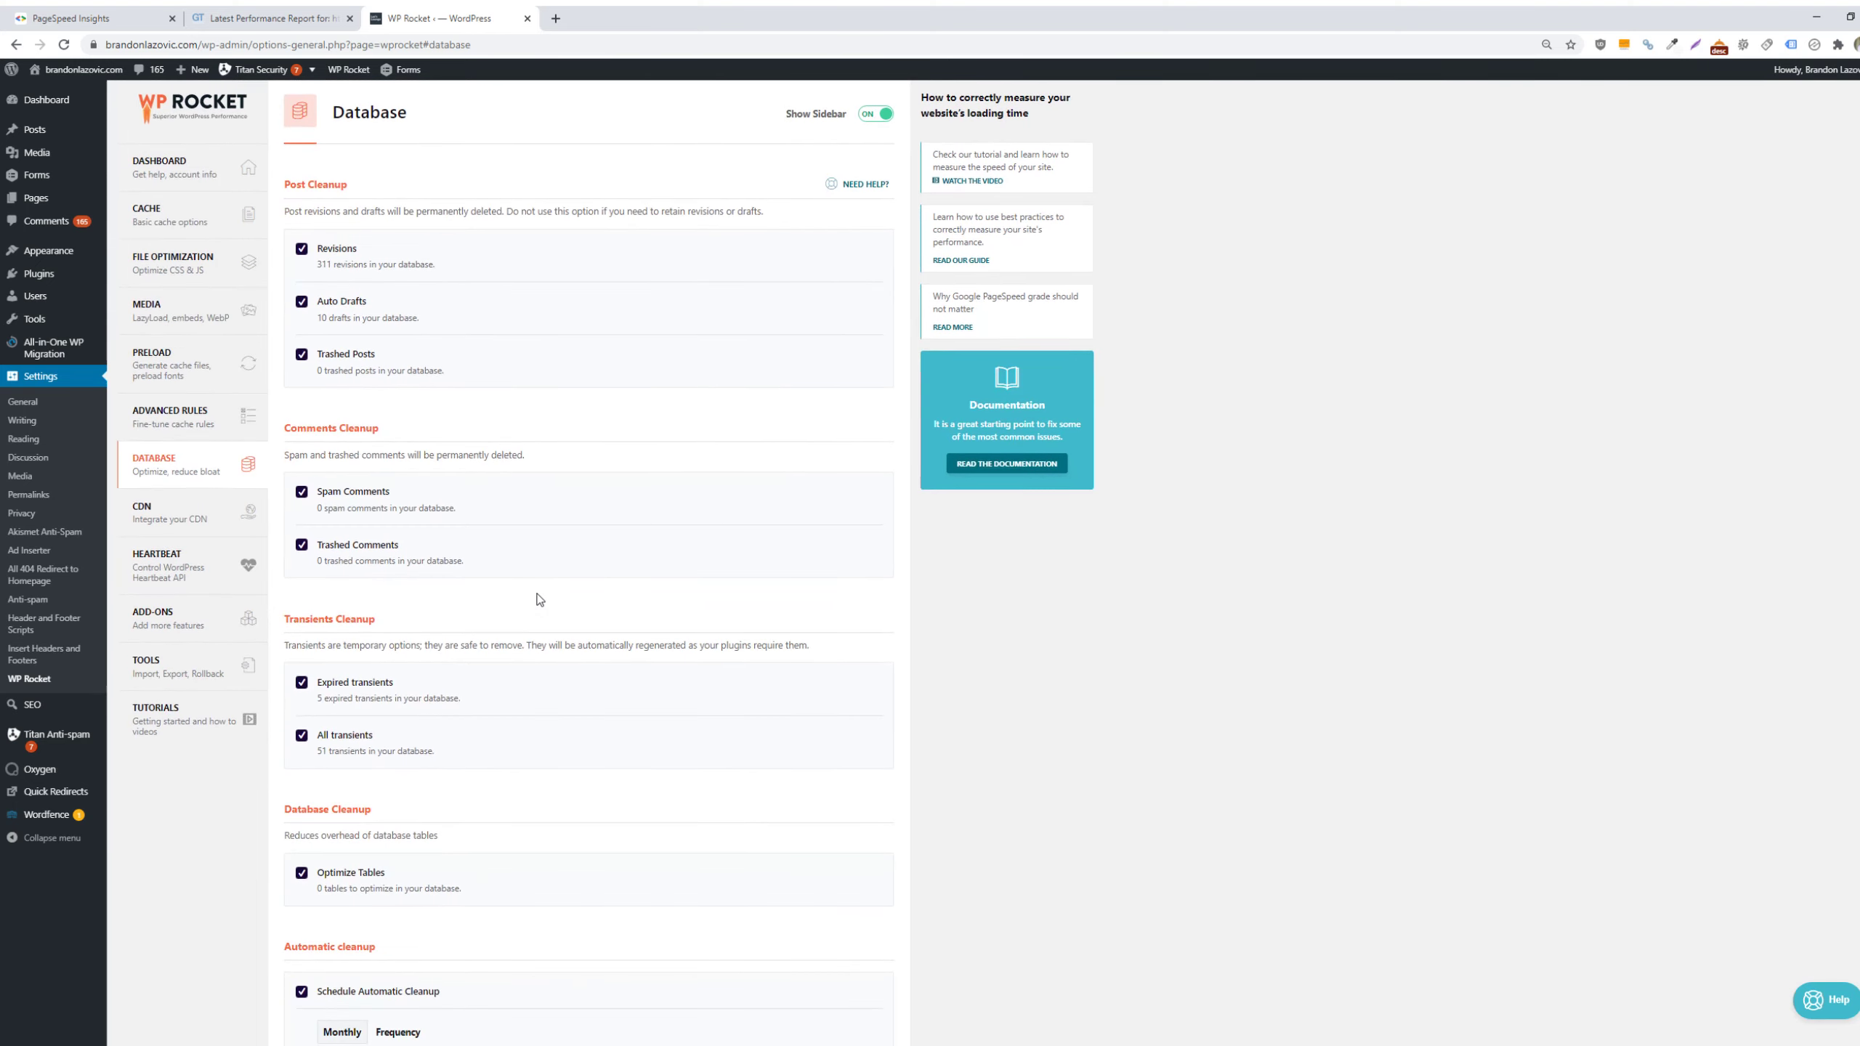
pyautogui.scroll(2, 540, 600)
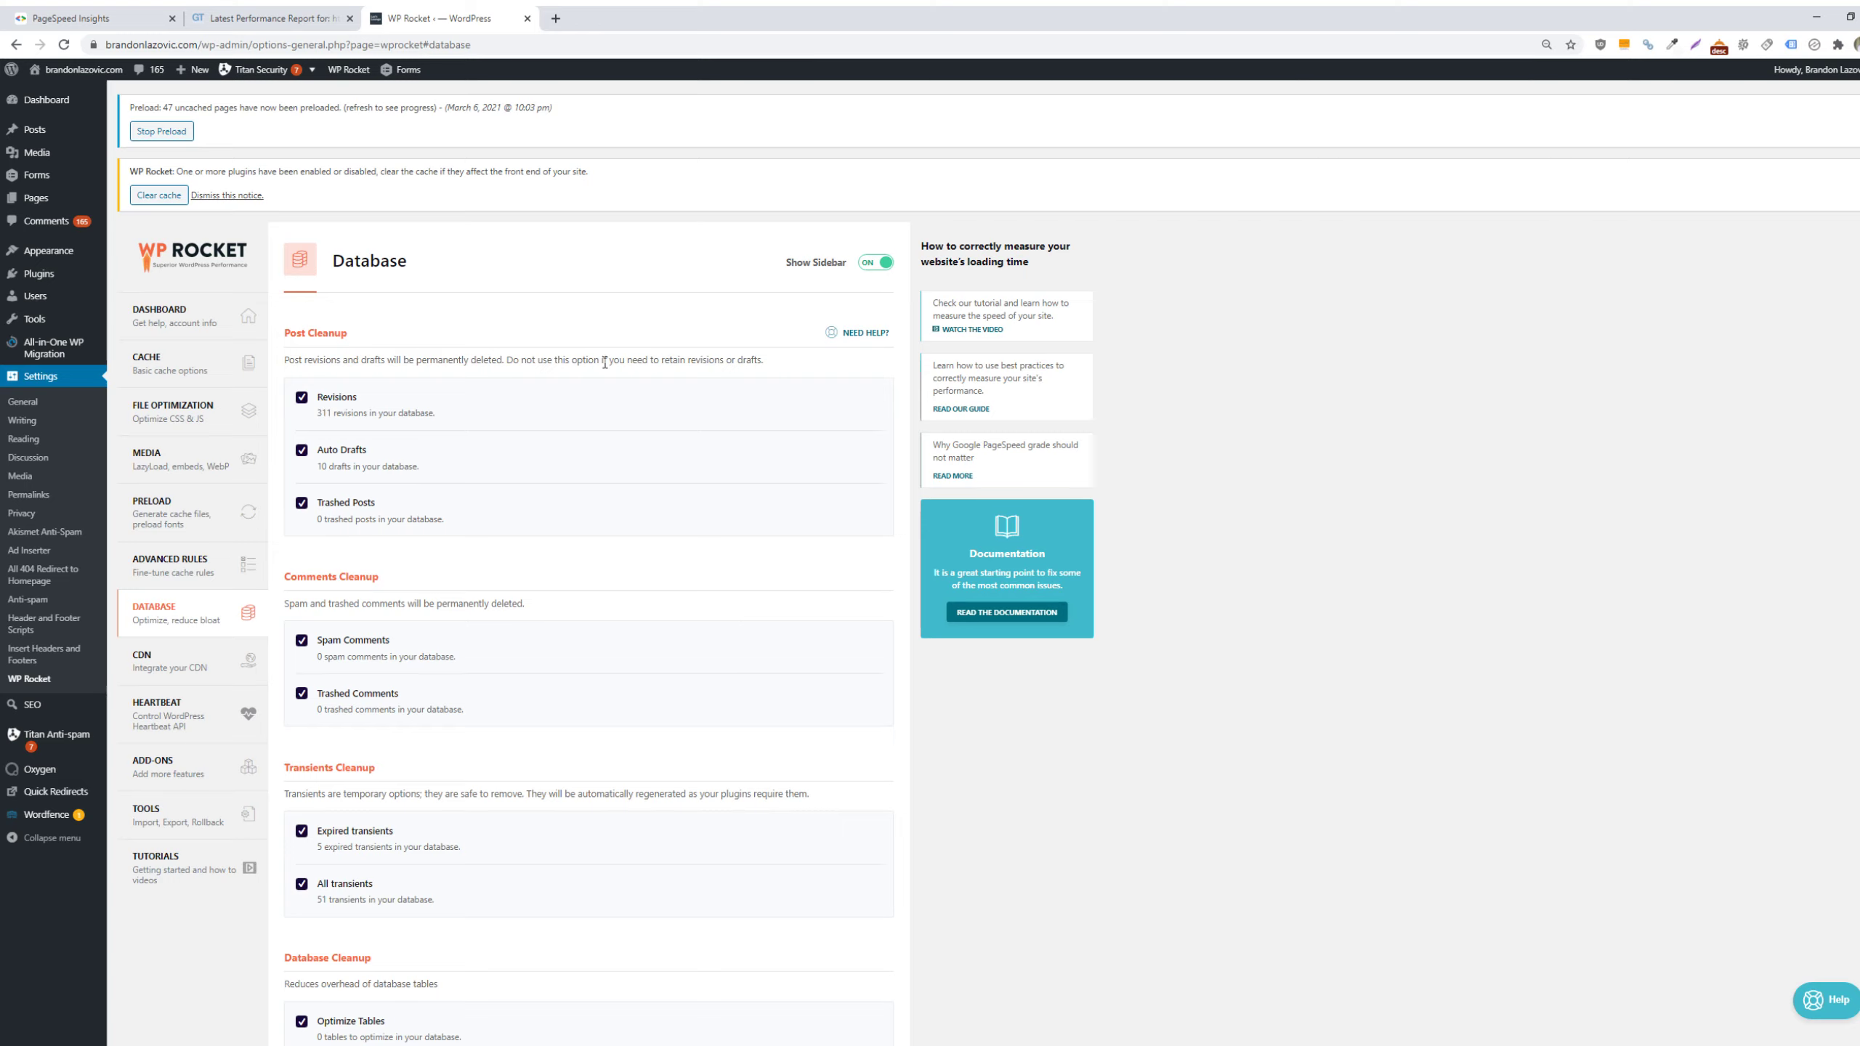
pyautogui.scroll(-1, 639, 723)
pyautogui.scroll(-3, 638, 723)
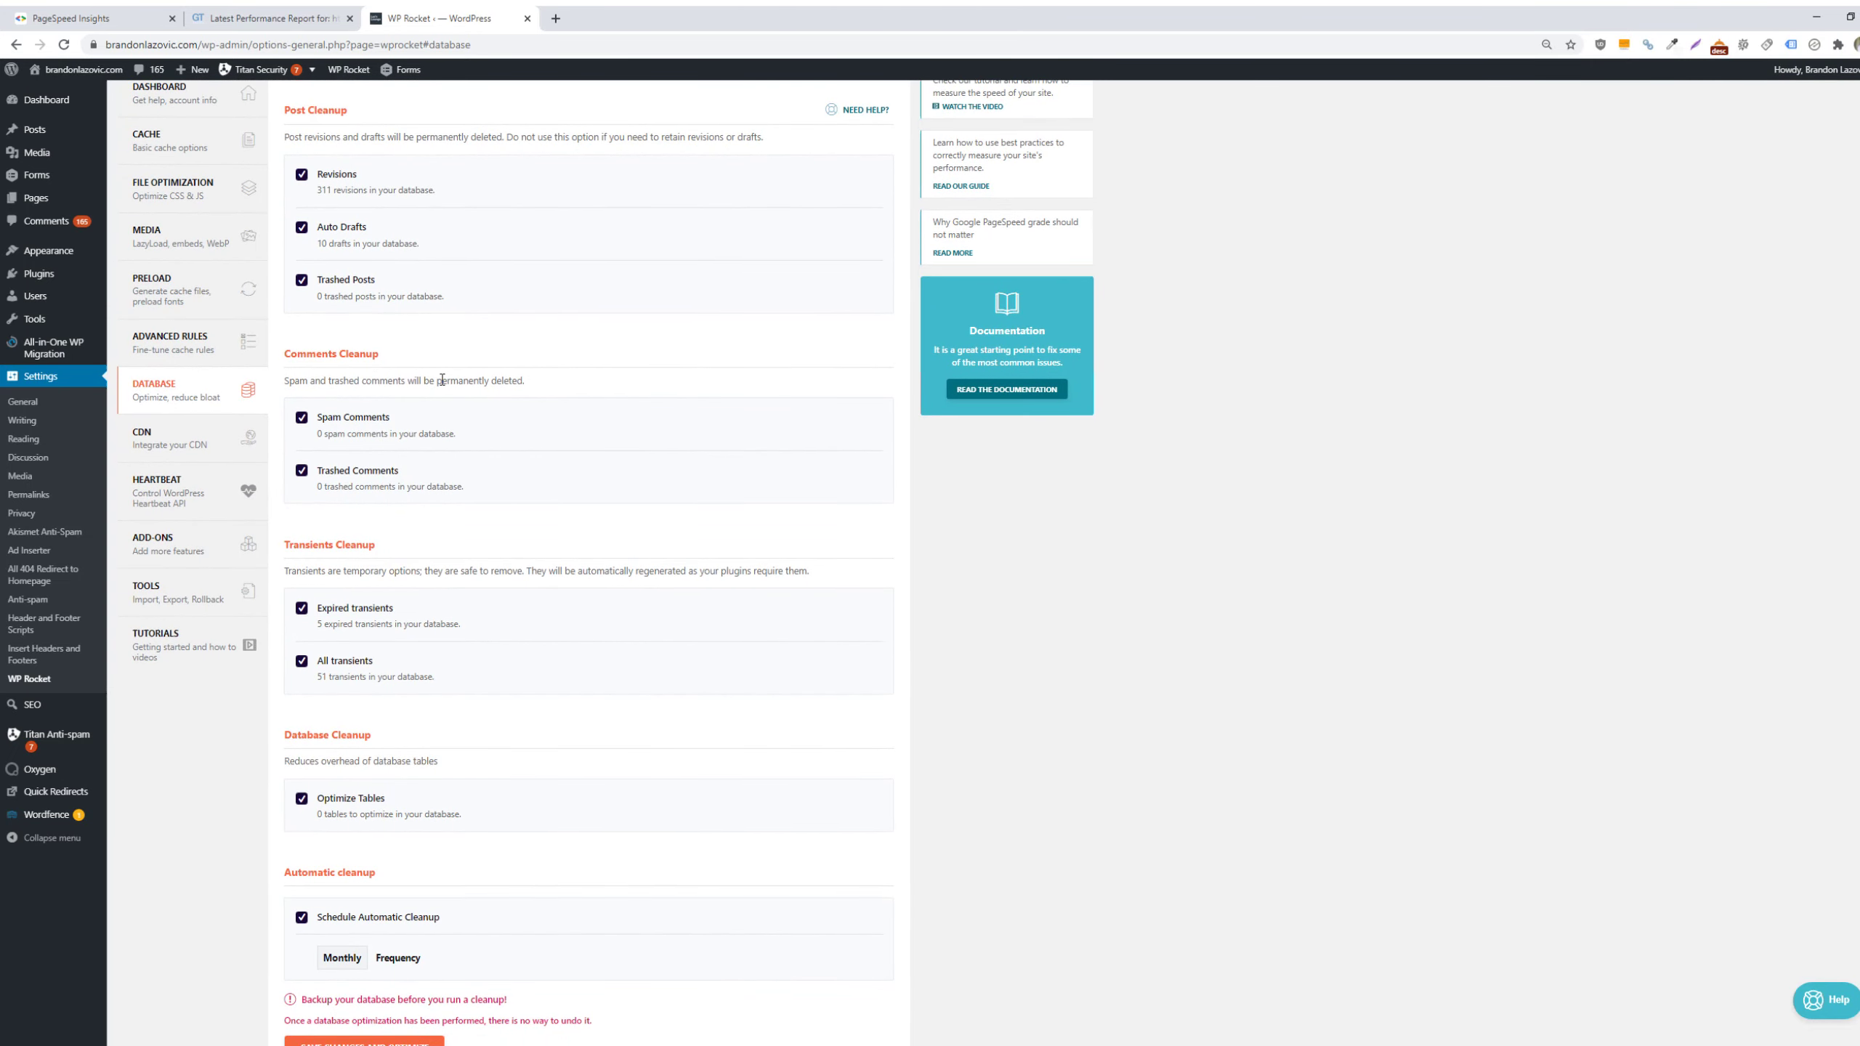
pyautogui.scroll(-2, 582, 556)
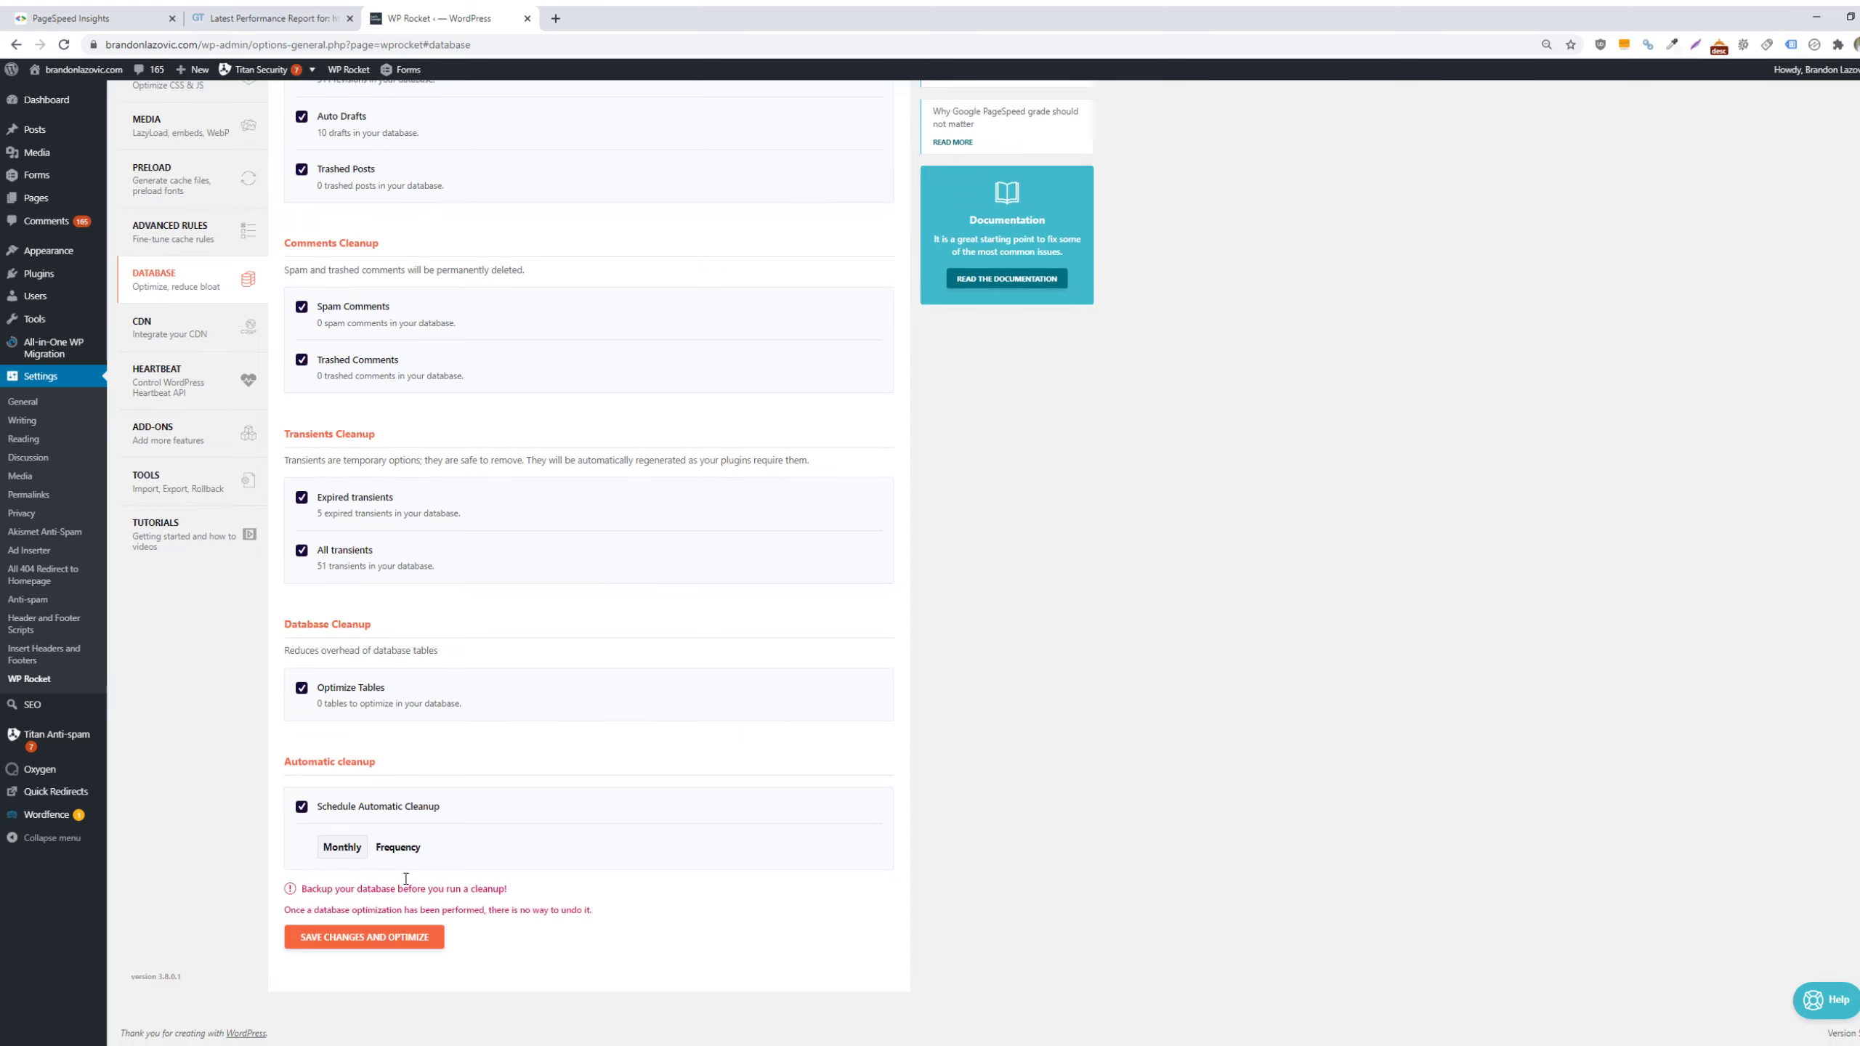
pyautogui.moveTo(319, 766); pyautogui.dragTo(373, 766)
pyautogui.click(439, 778)
pyautogui.click(401, 851)
pyautogui.scroll(5, 175, 694)
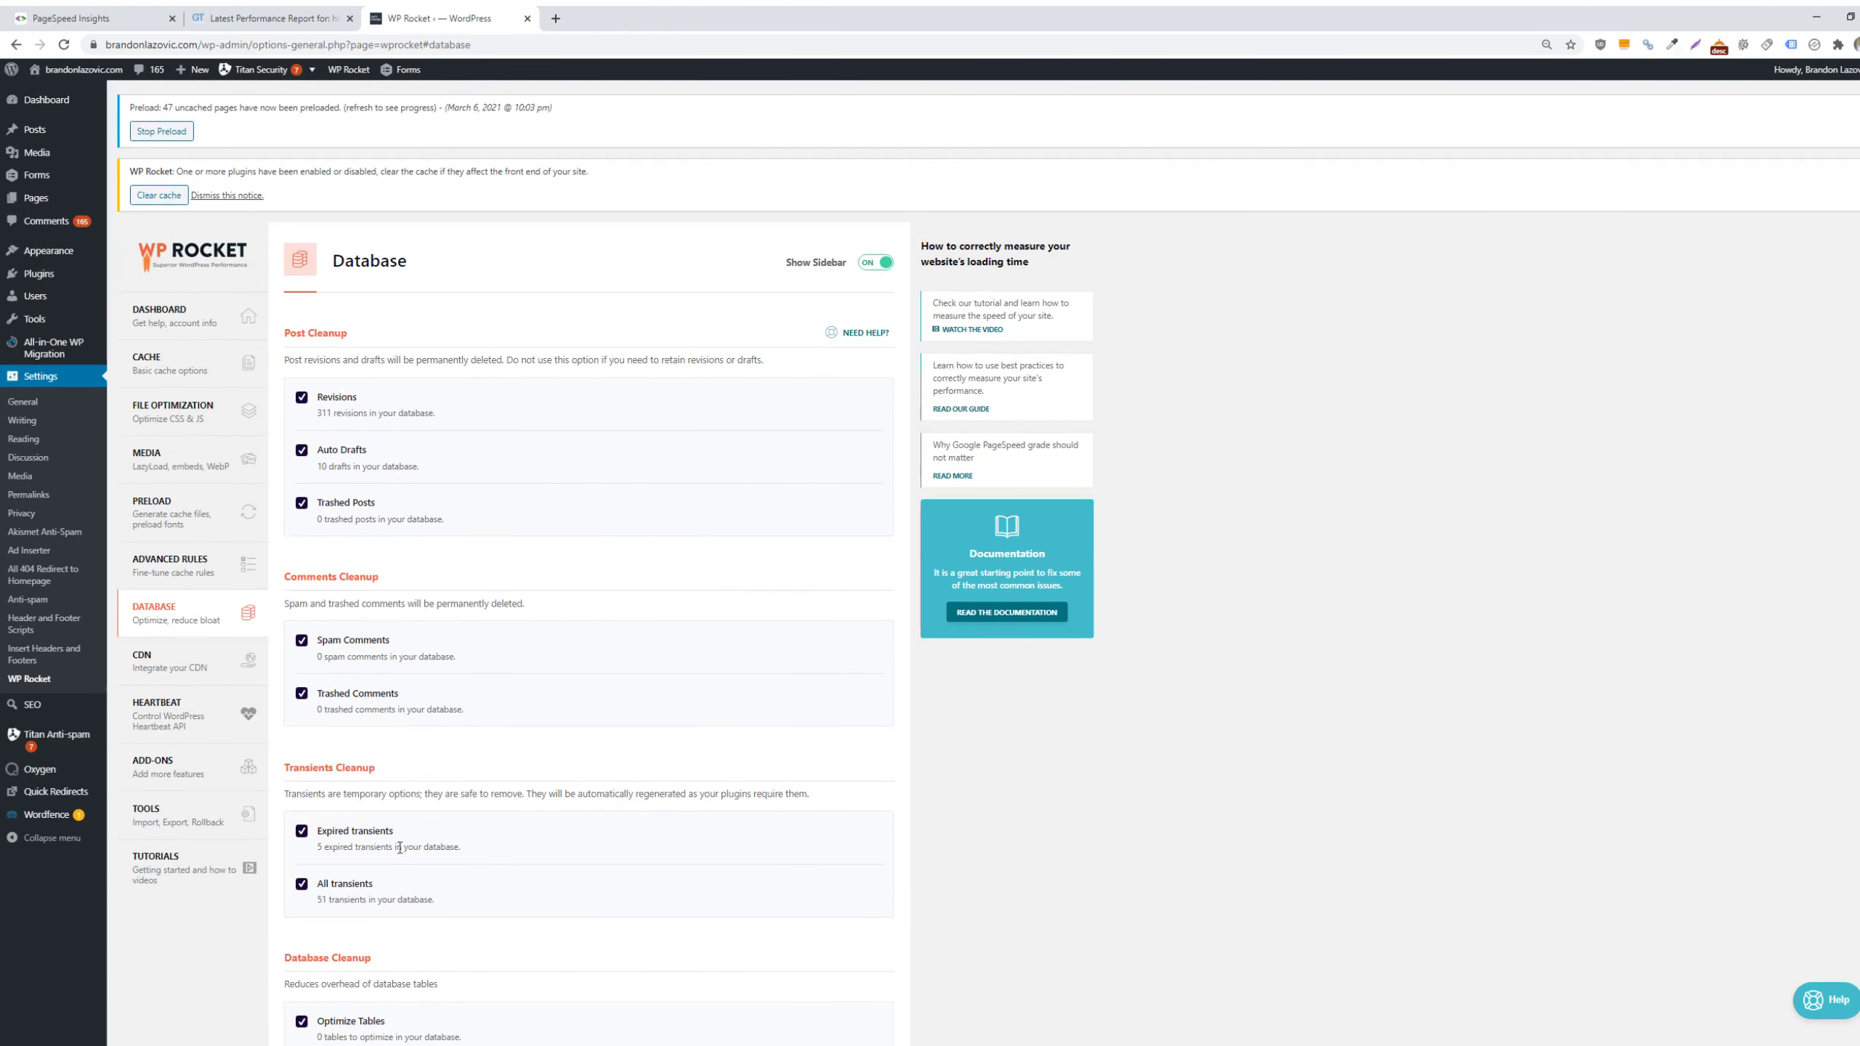
# Review the CDN settings, with the CDN disabled and no CNAME, then go to Heartbeat
pyautogui.click(173, 661)
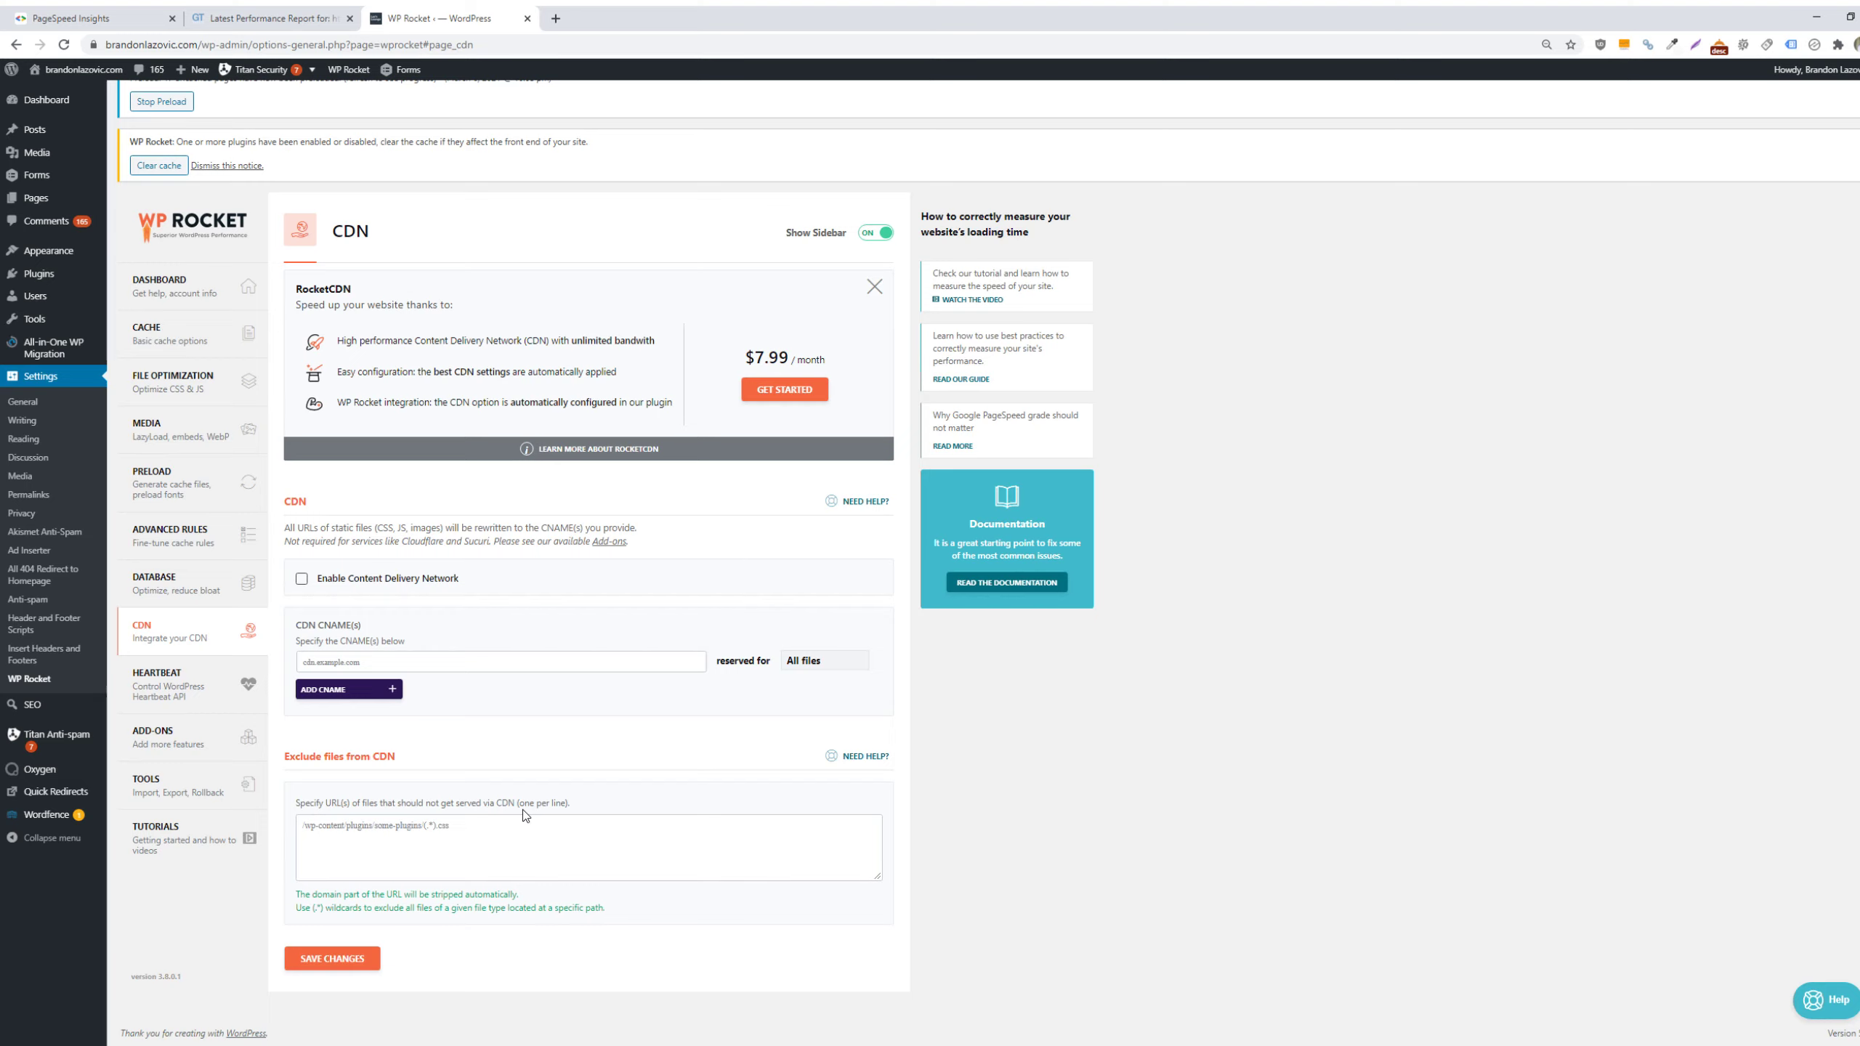
pyautogui.click(183, 693)
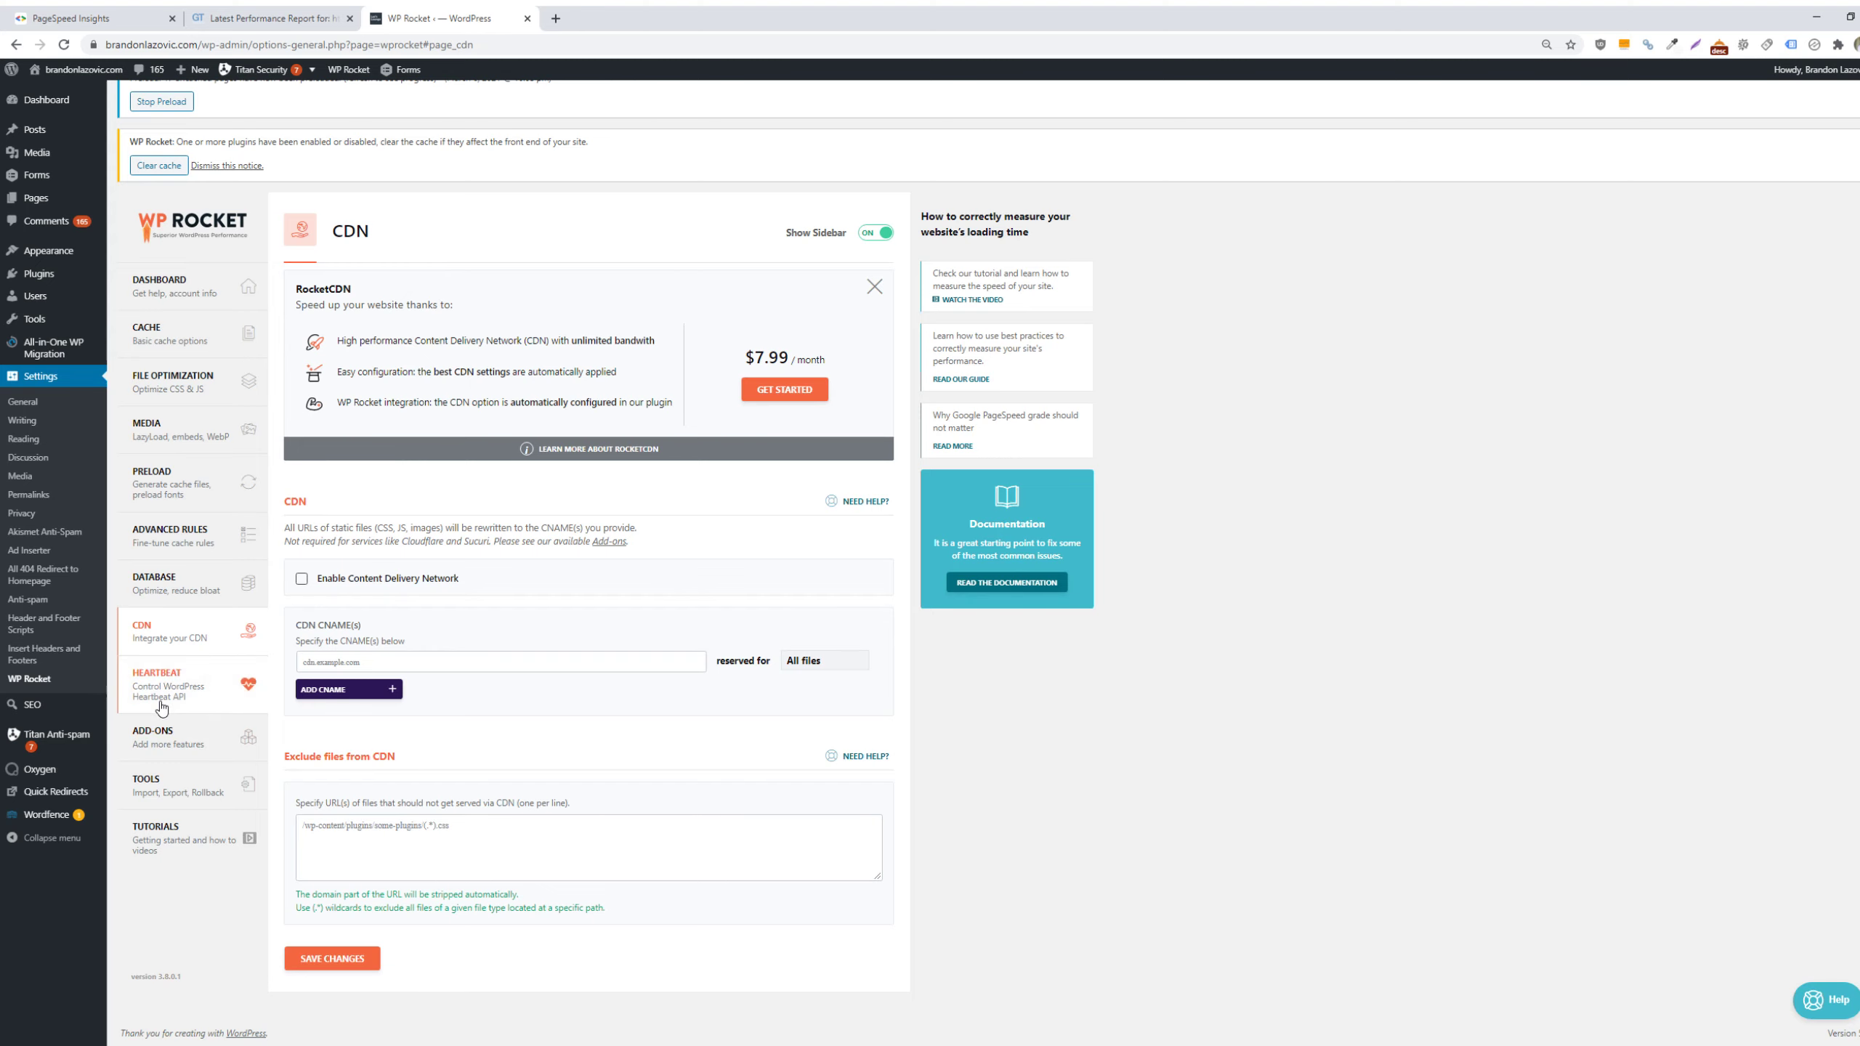
# Scroll the Add-ons list showing Google Tracking and Facebook Pixel on, Varnish, Cloudflare and Sucuri off
pyautogui.click(170, 766)
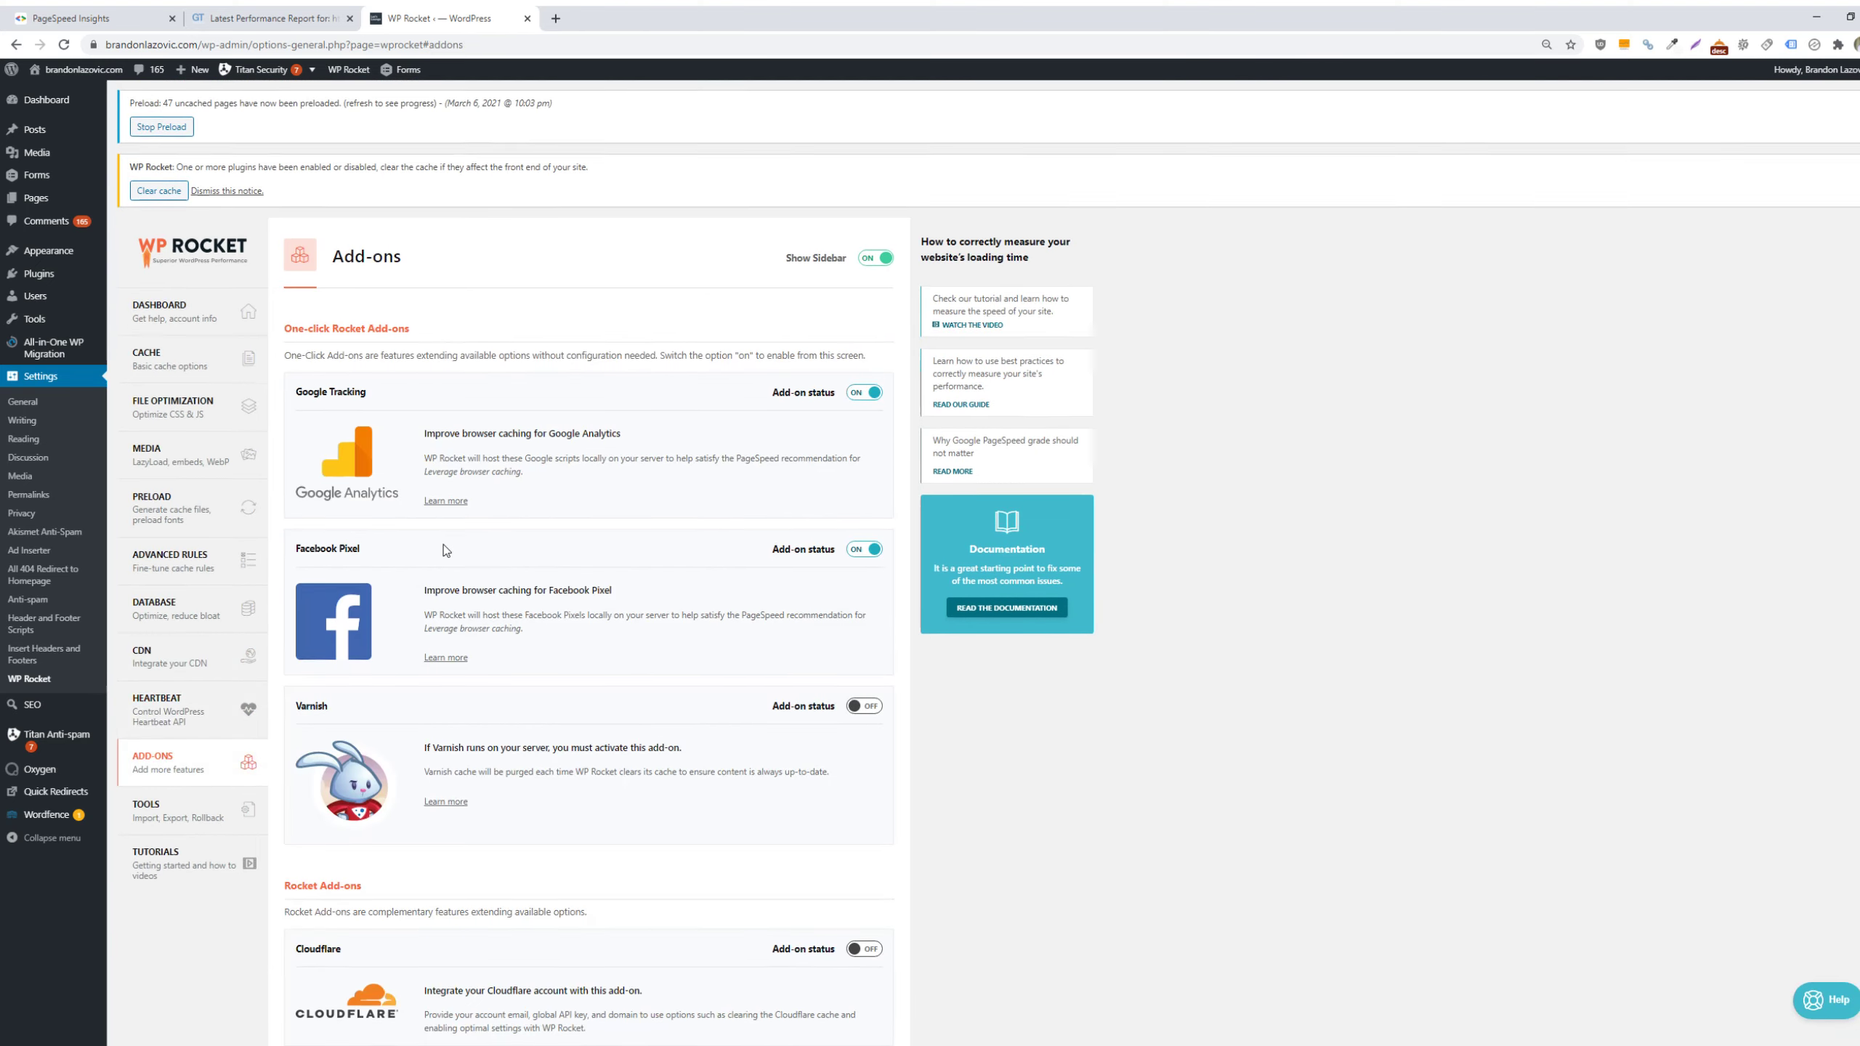
pyautogui.scroll(-2, 511, 707)
pyautogui.scroll(2, 510, 707)
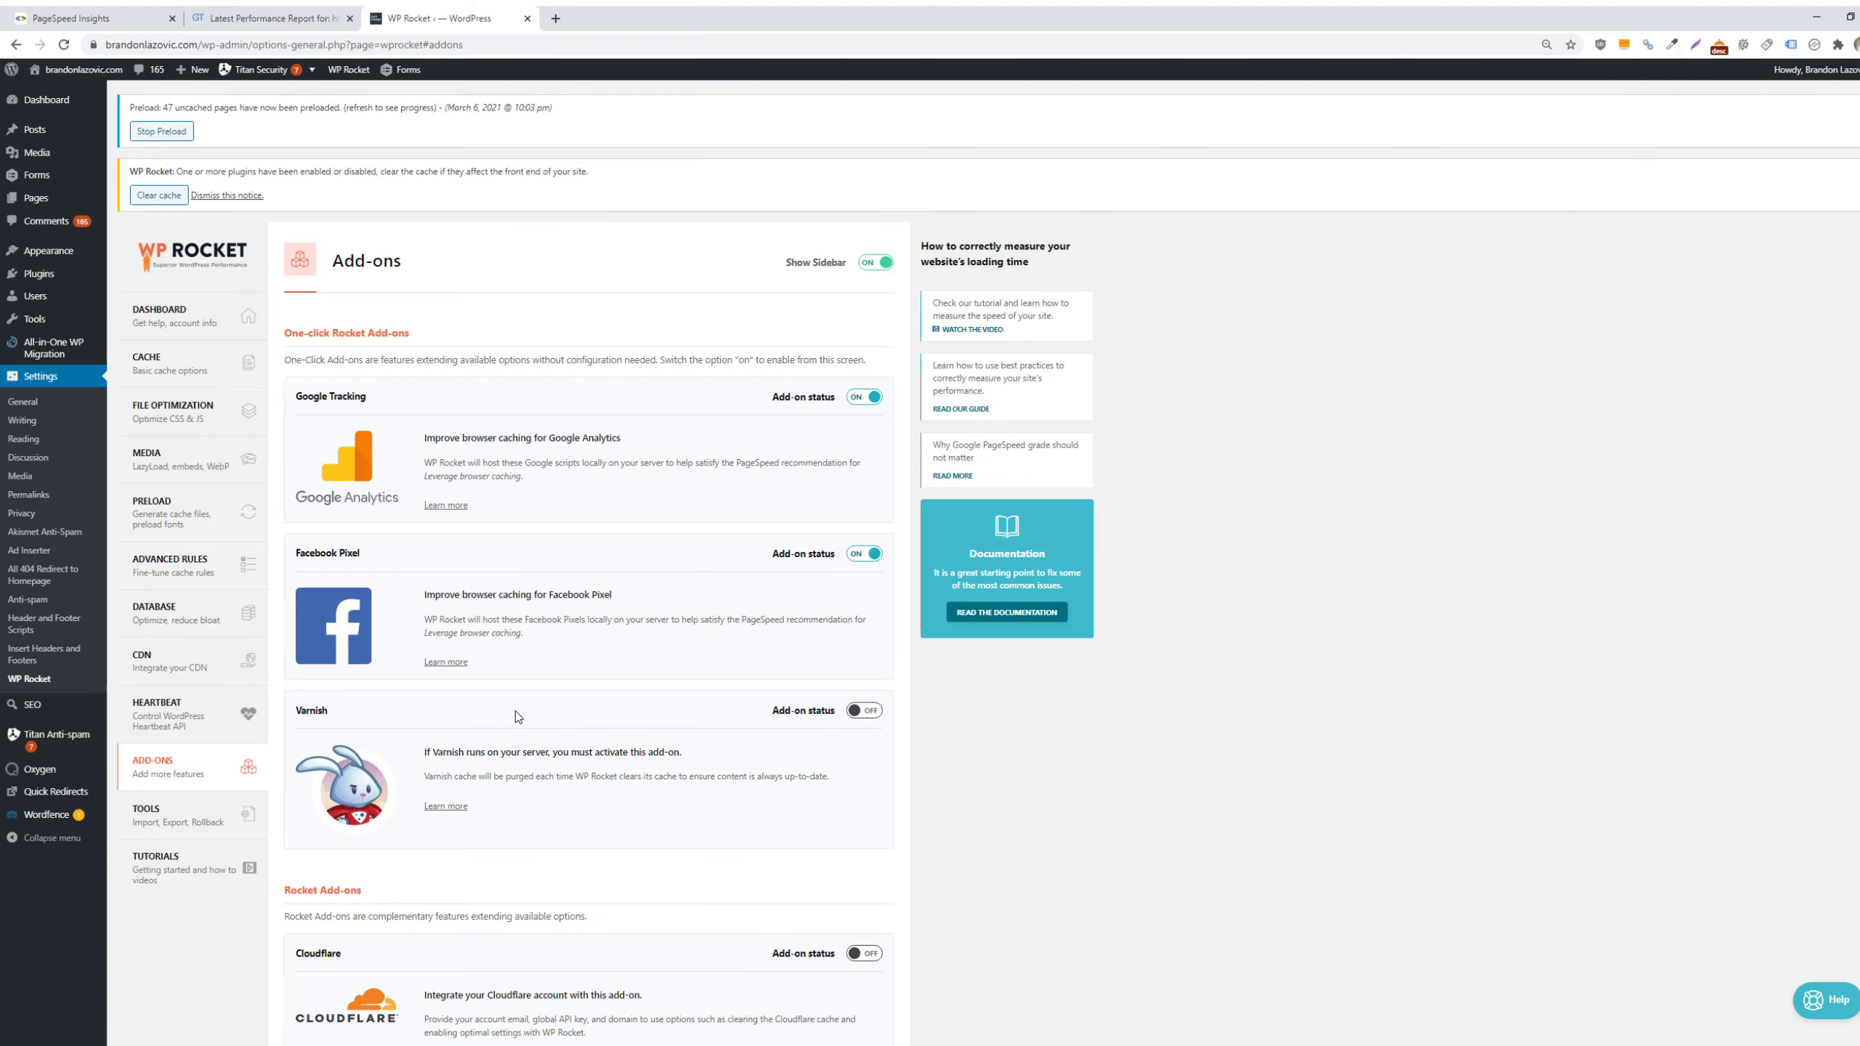
pyautogui.scroll(-3, 520, 710)
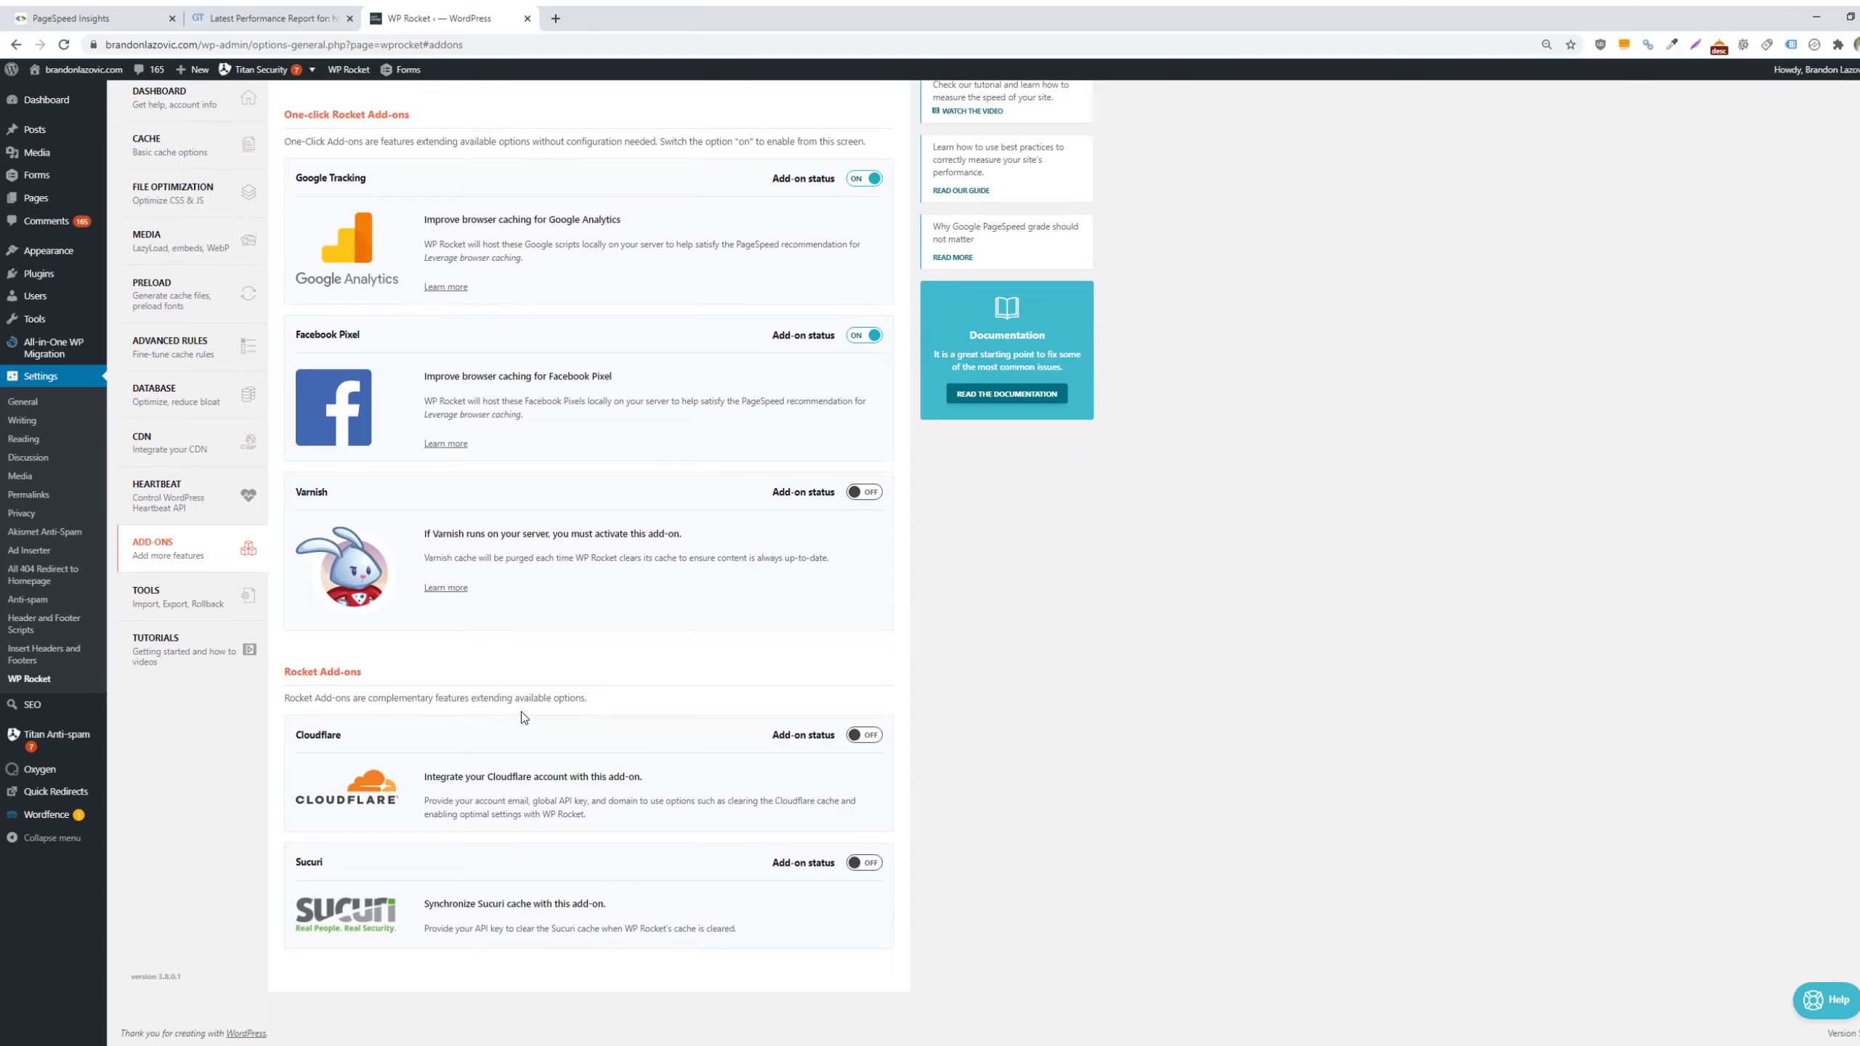
pyautogui.scroll(3, 526, 714)
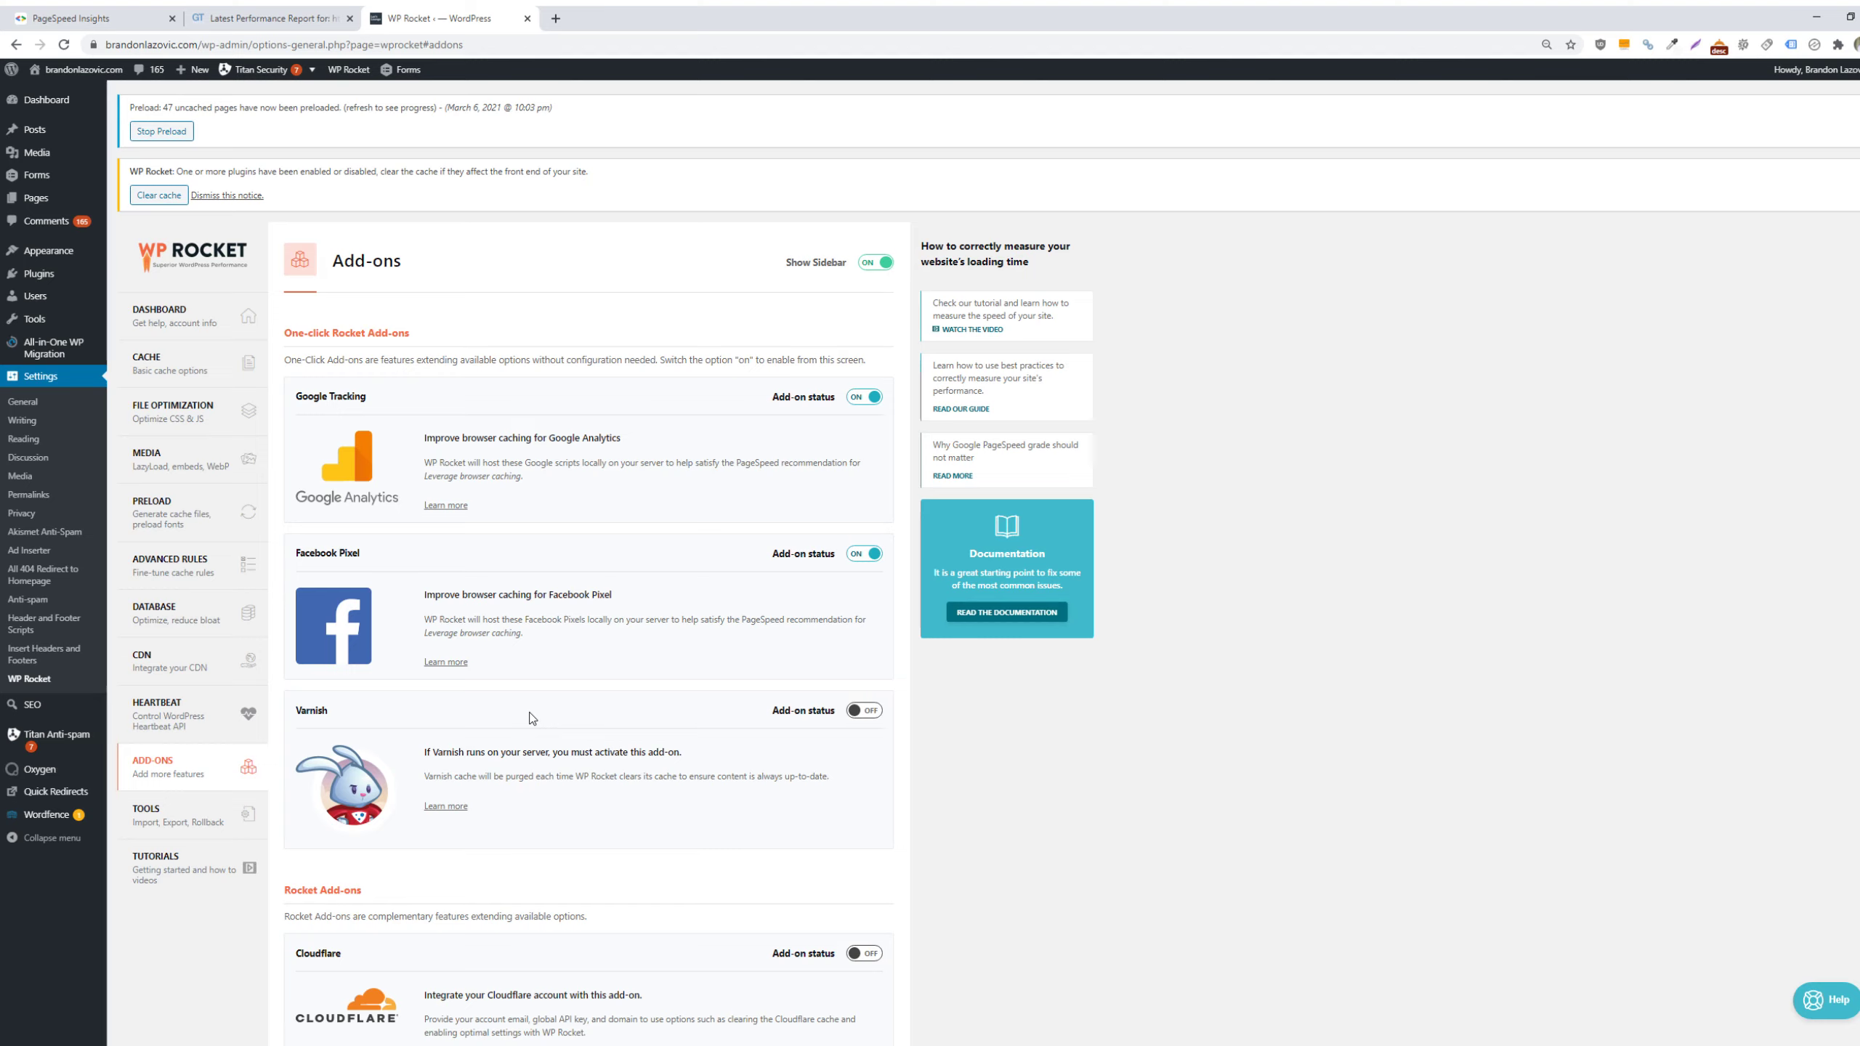
pyautogui.scroll(-3, 531, 717)
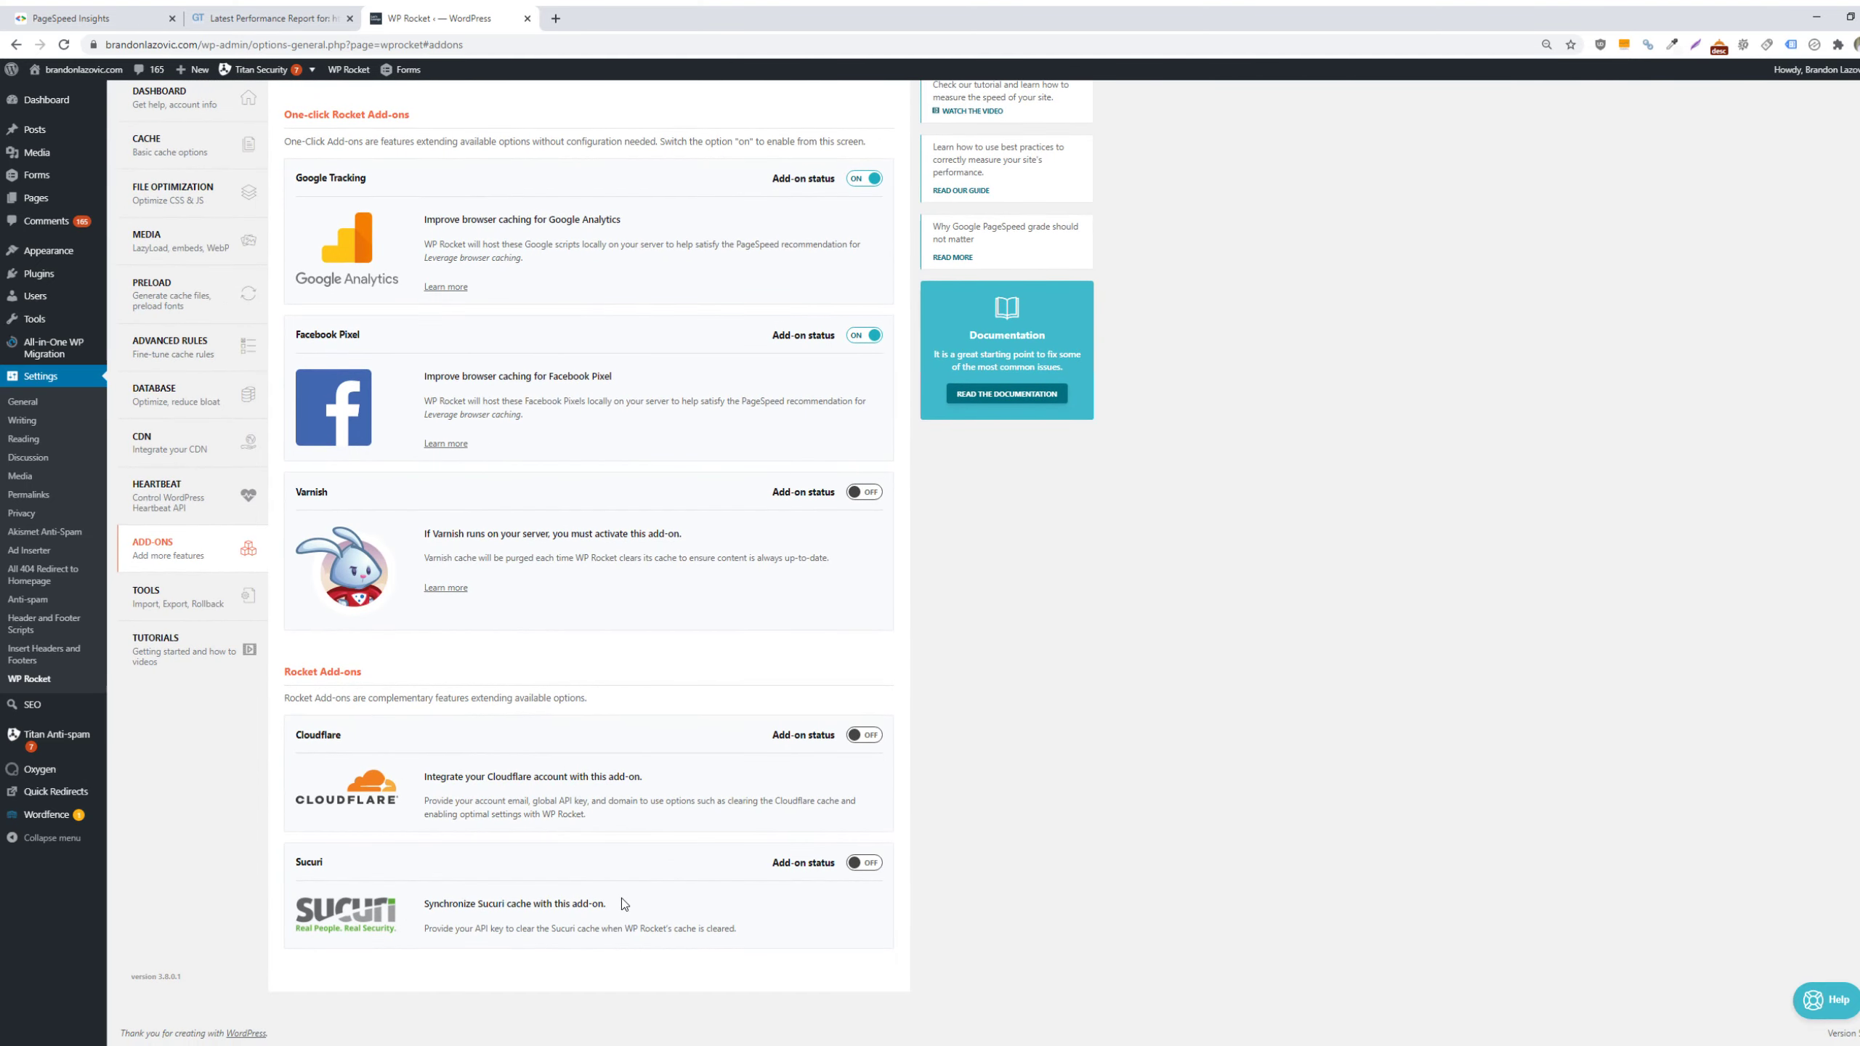
pyautogui.scroll(3, 622, 898)
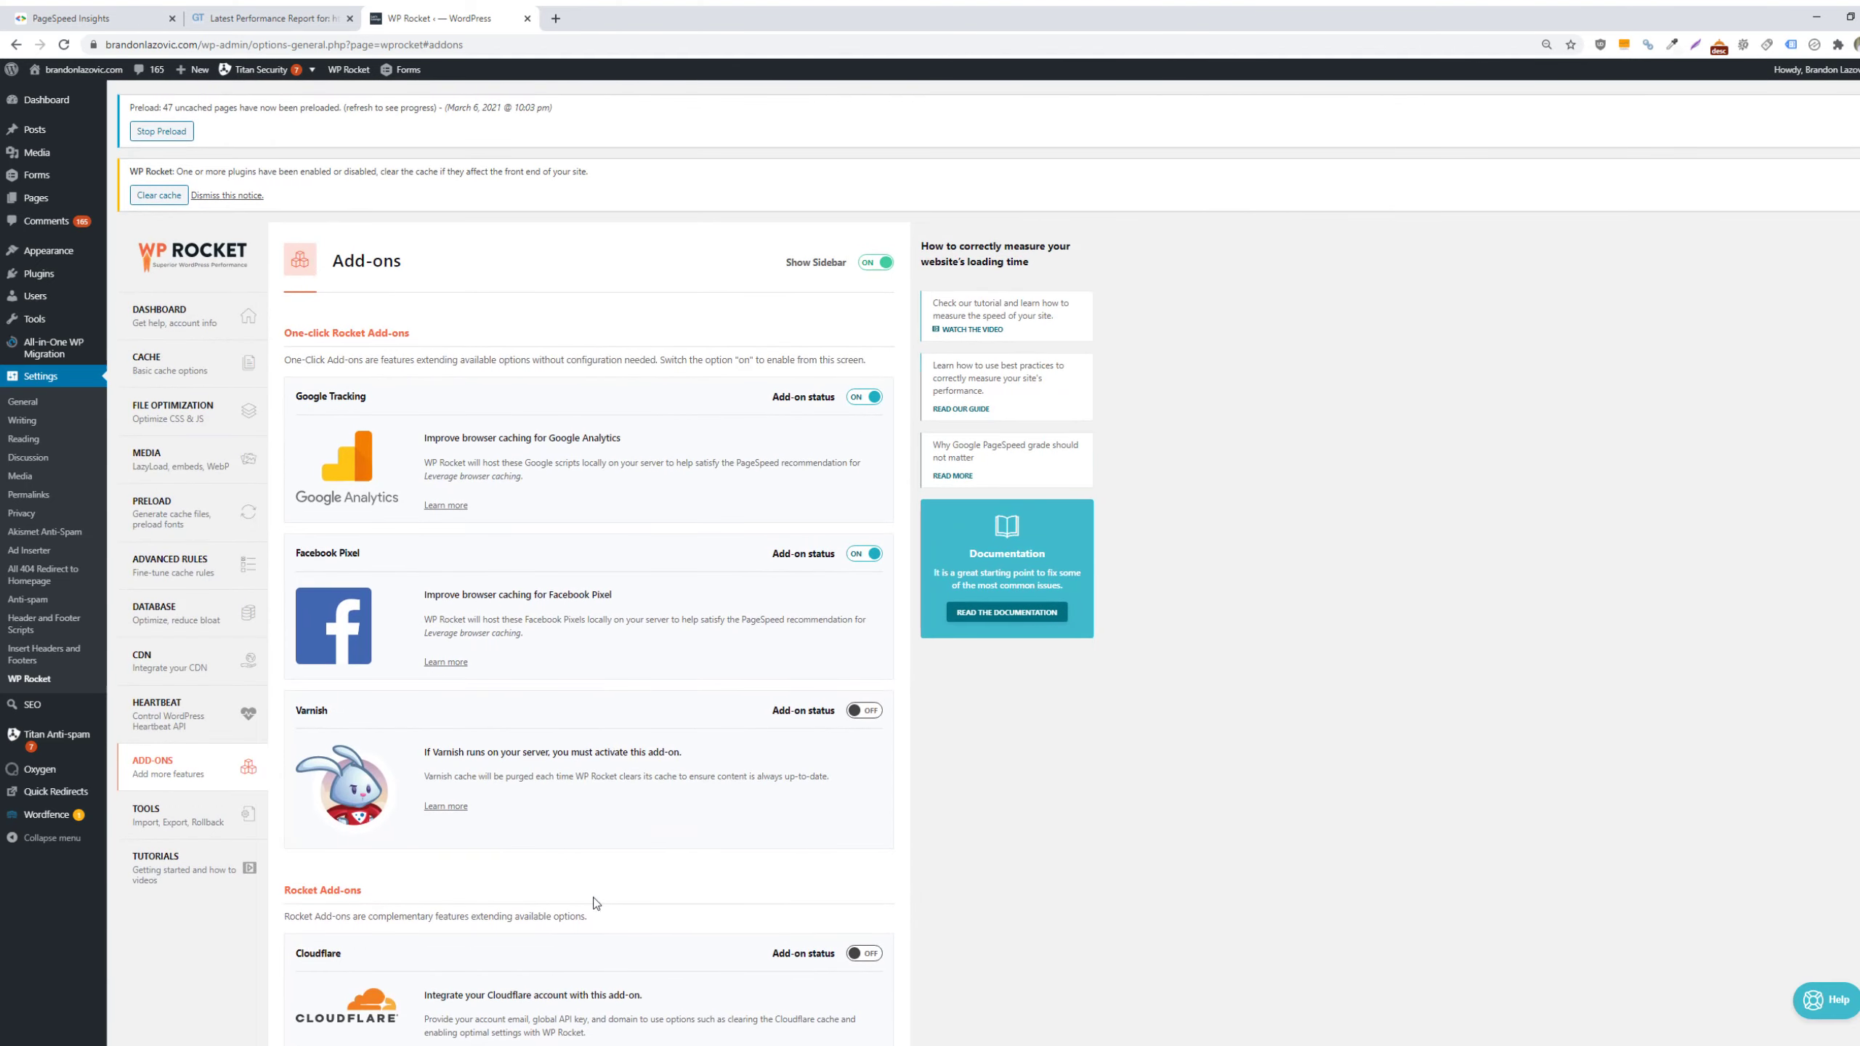
# Look over the Tools page's export, import and rollback options, then return to the Dashboard
pyautogui.click(179, 816)
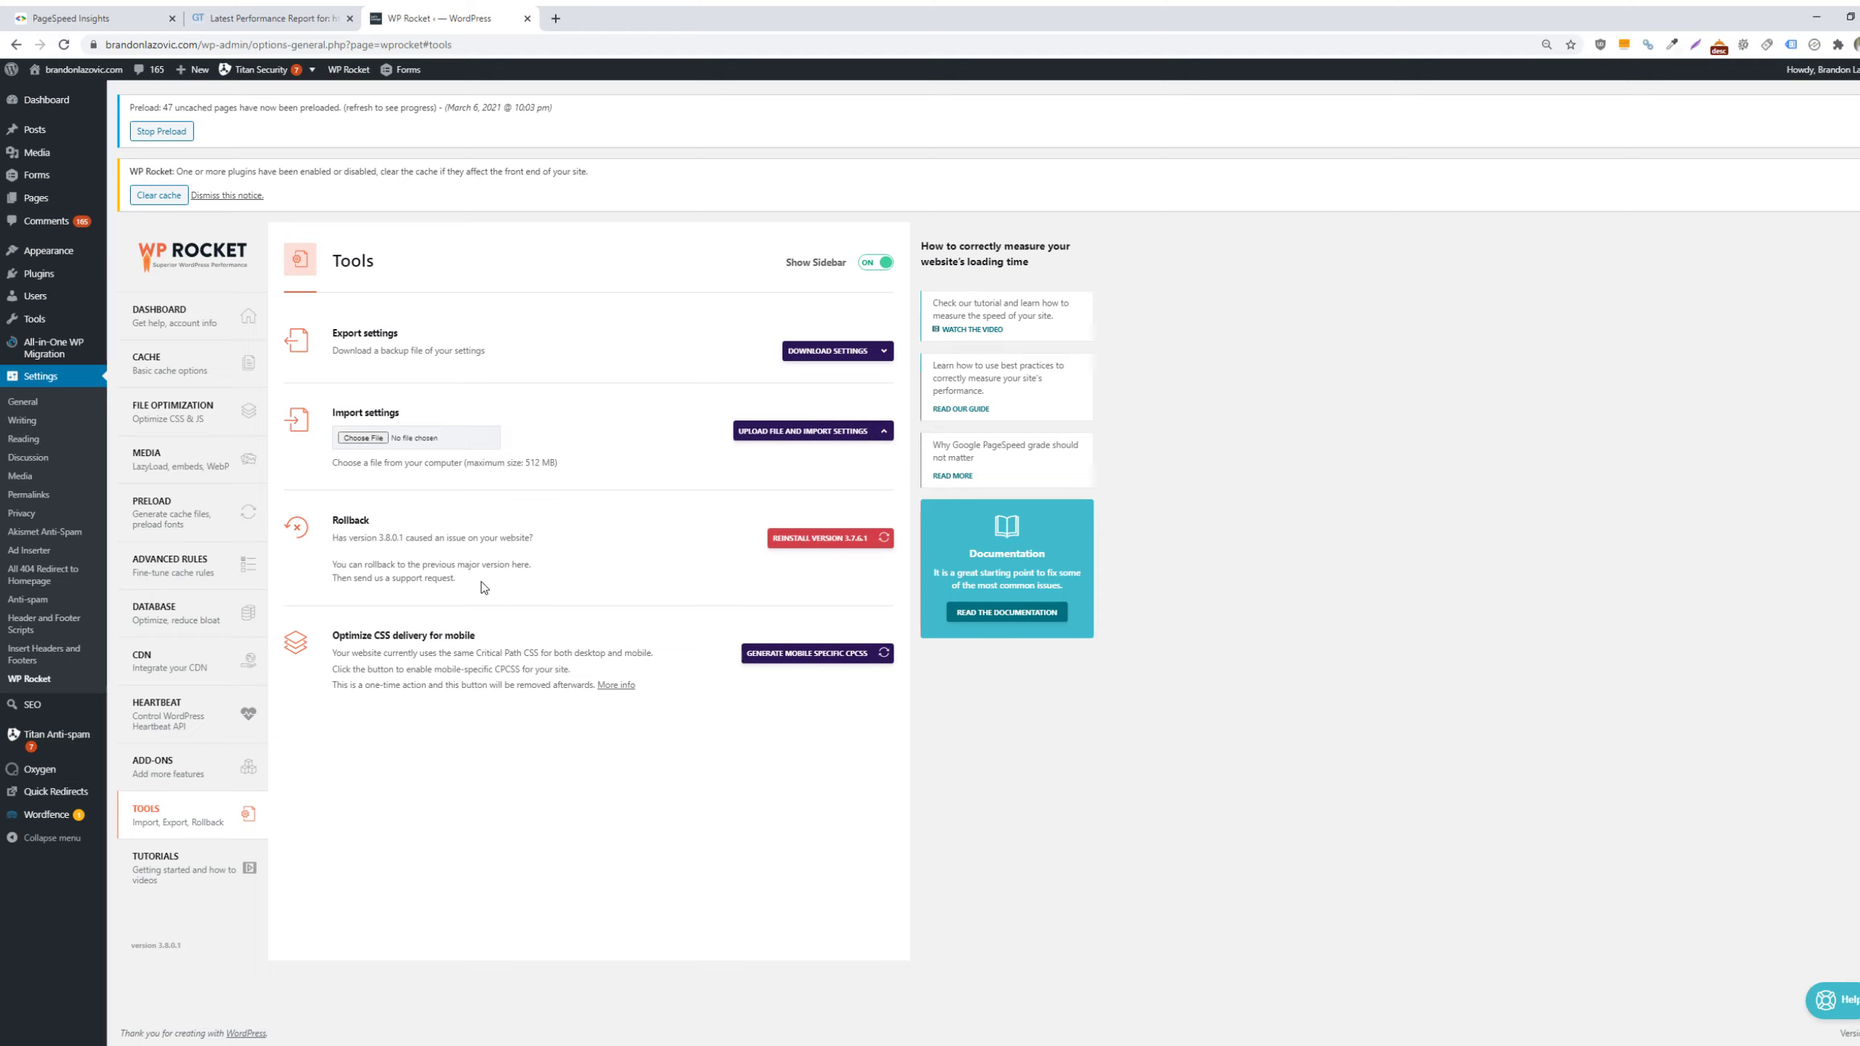
pyautogui.moveTo(334, 631); pyautogui.dragTo(424, 631)
pyautogui.click(429, 632)
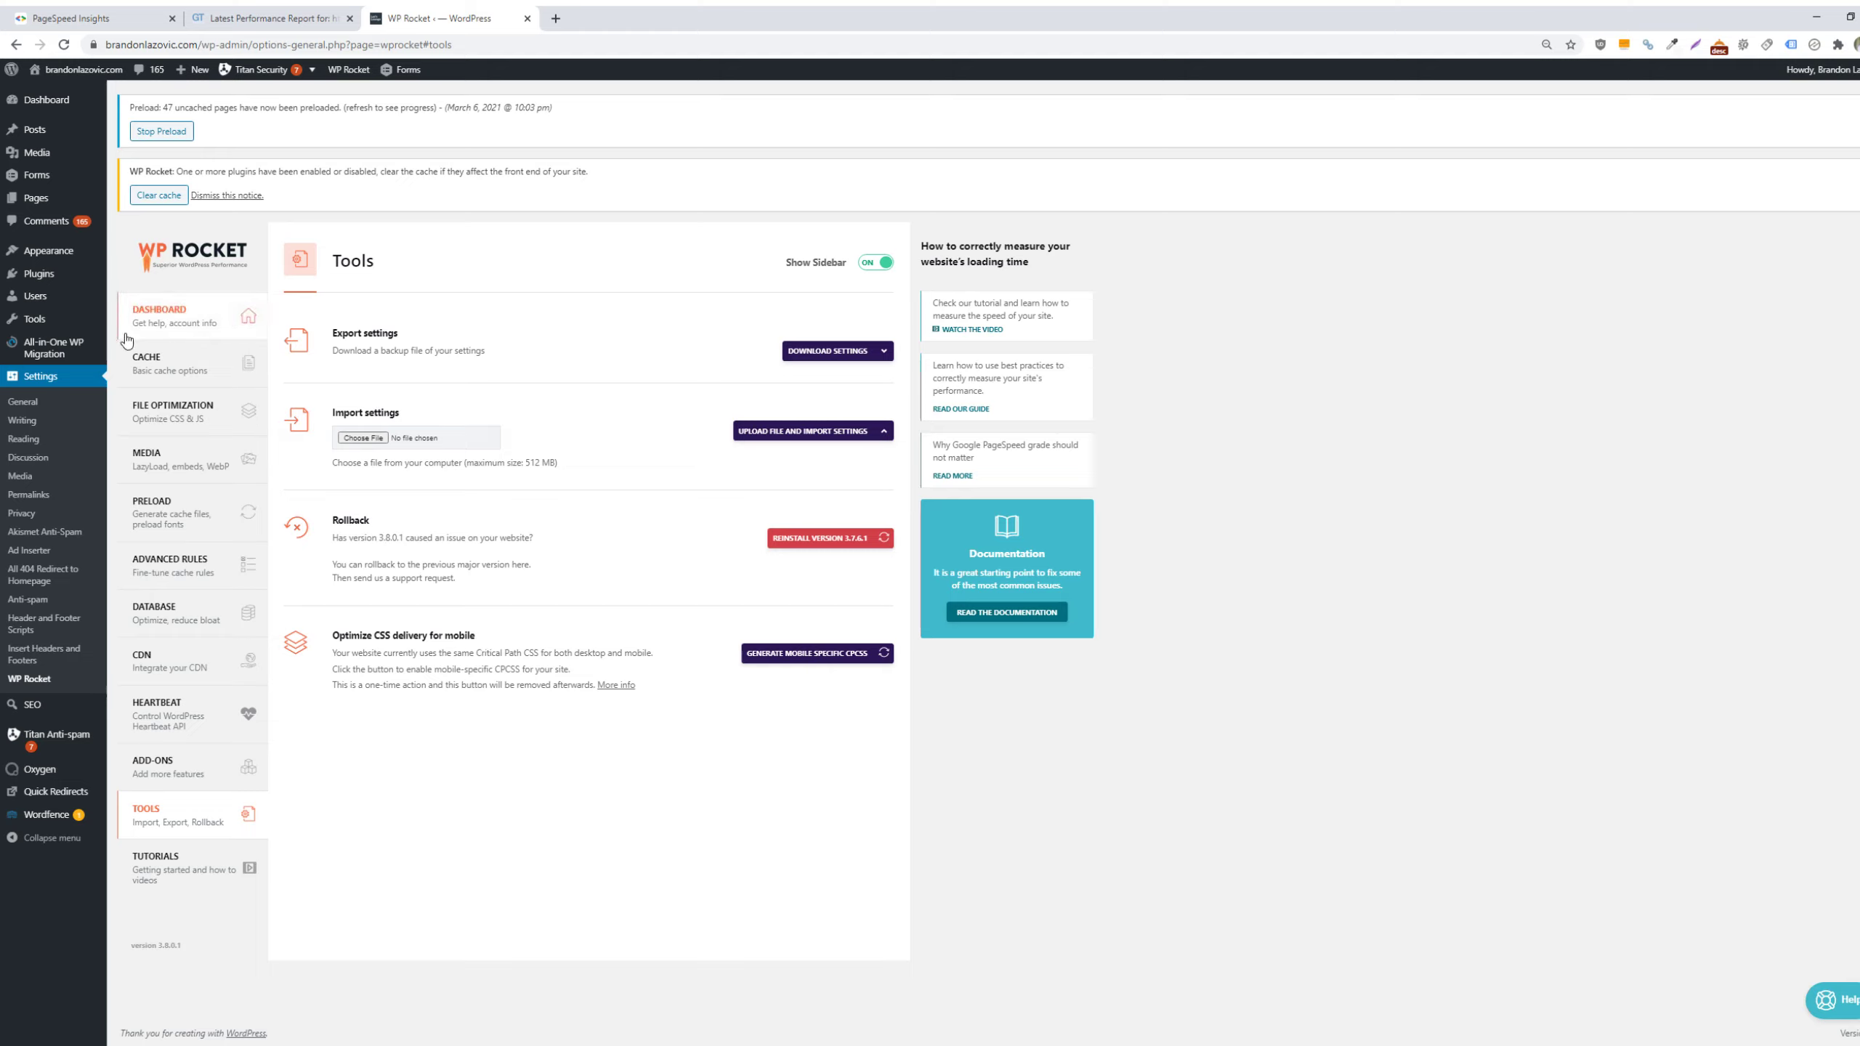
pyautogui.click(167, 322)
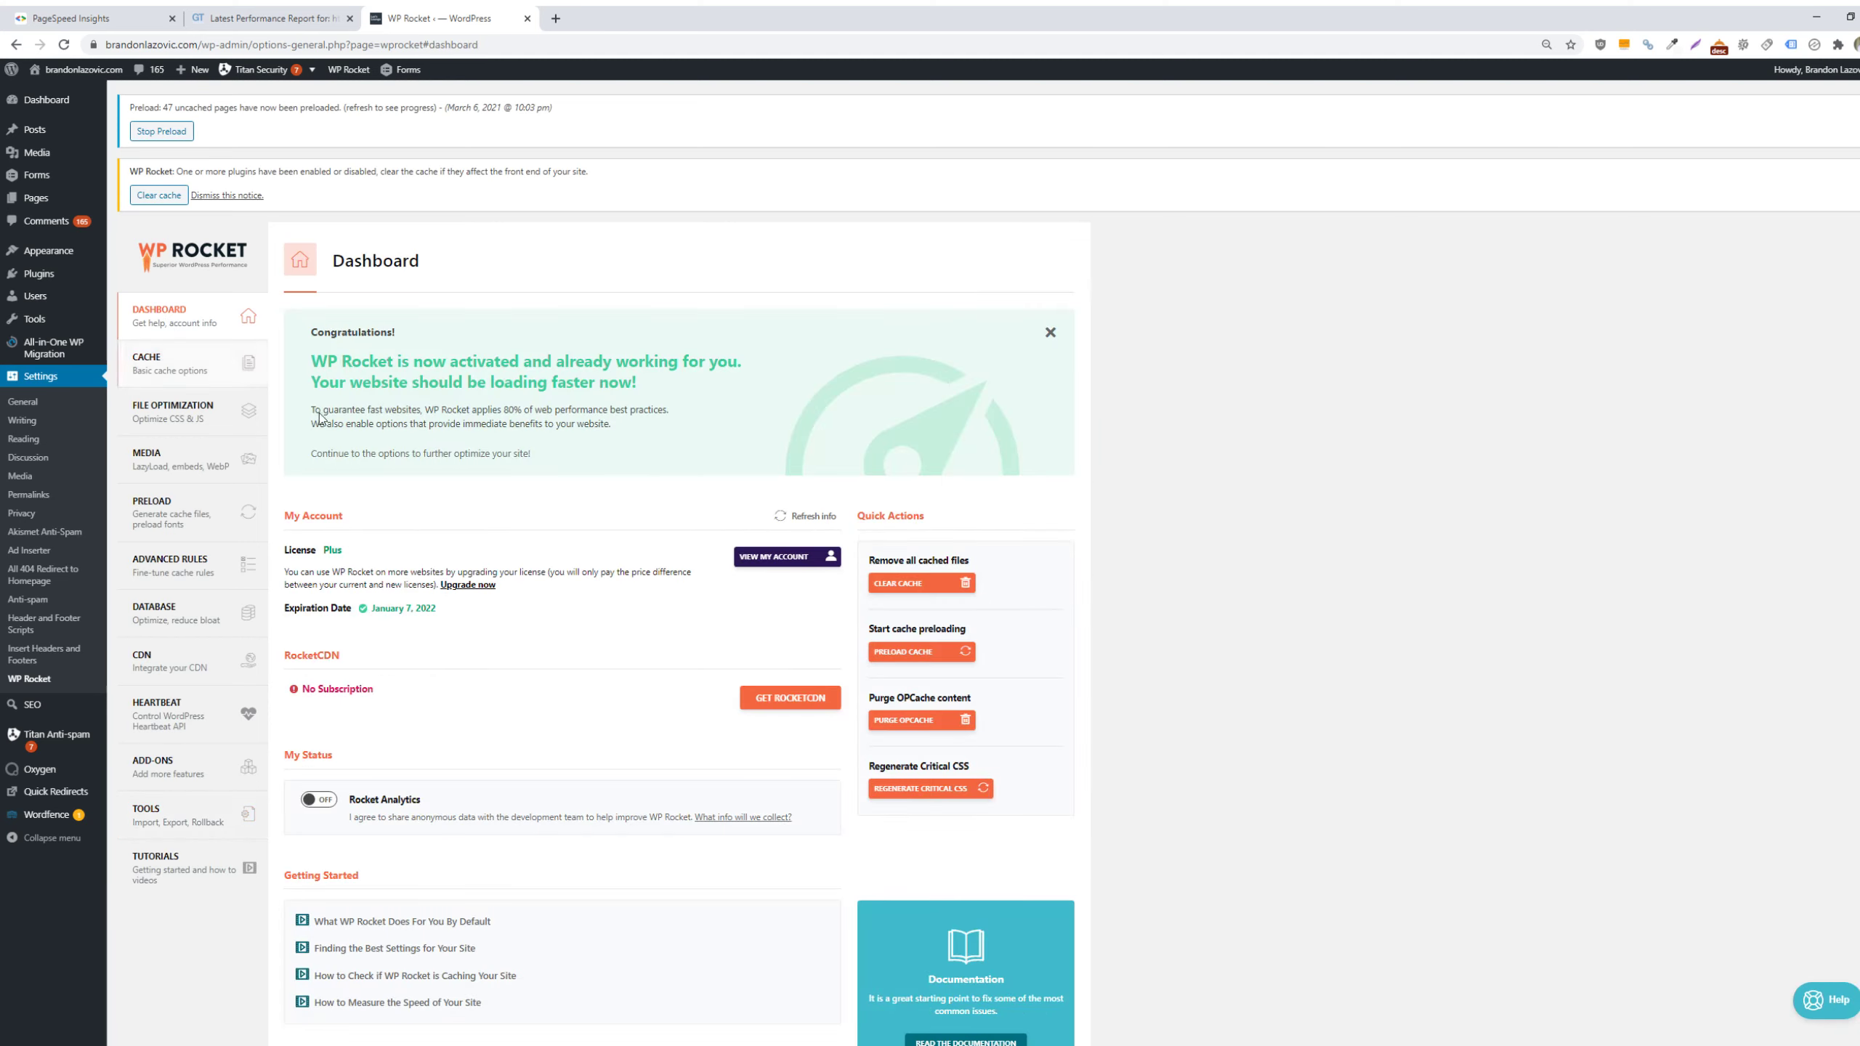
# Compare the seo-301-redirects PageSpeed desktop score of 98 with its mobile score of 95
pyautogui.click(114, 11)
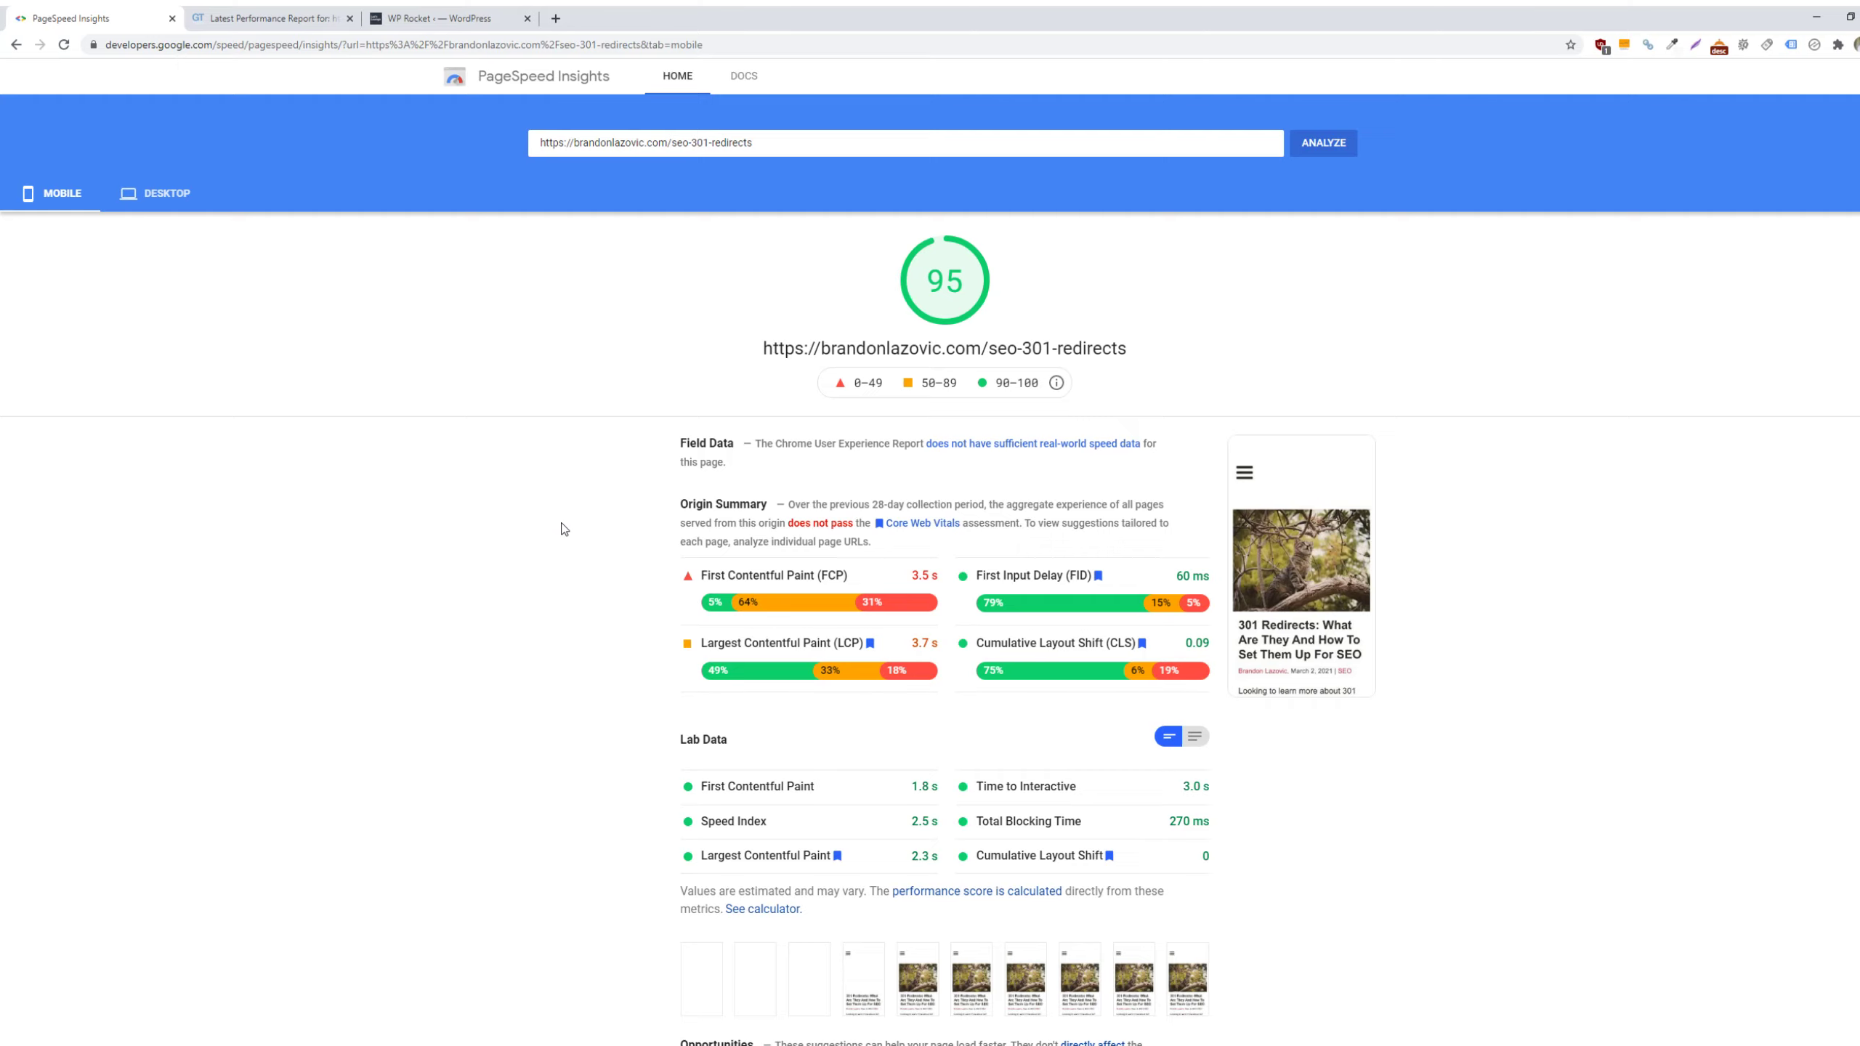
pyautogui.click(156, 193)
pyautogui.scroll(-9, 825, 592)
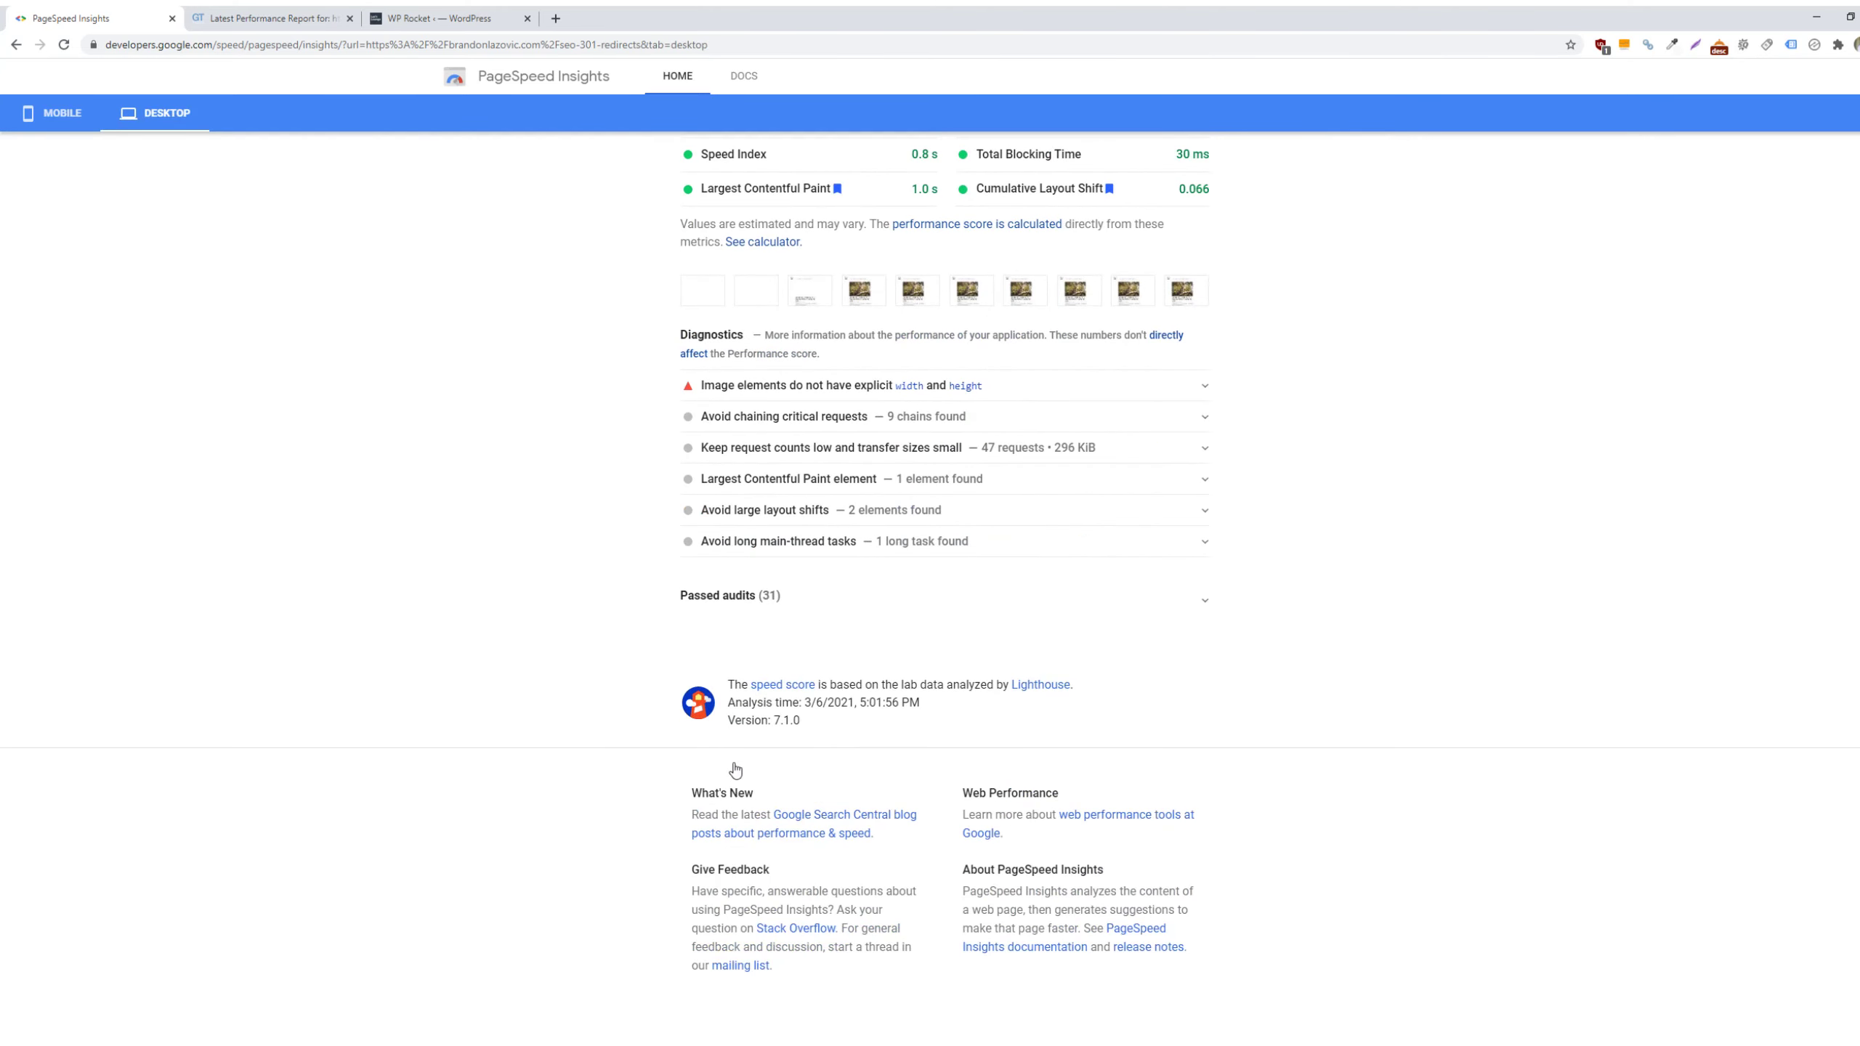
pyautogui.scroll(9, 185, 388)
pyautogui.click(53, 193)
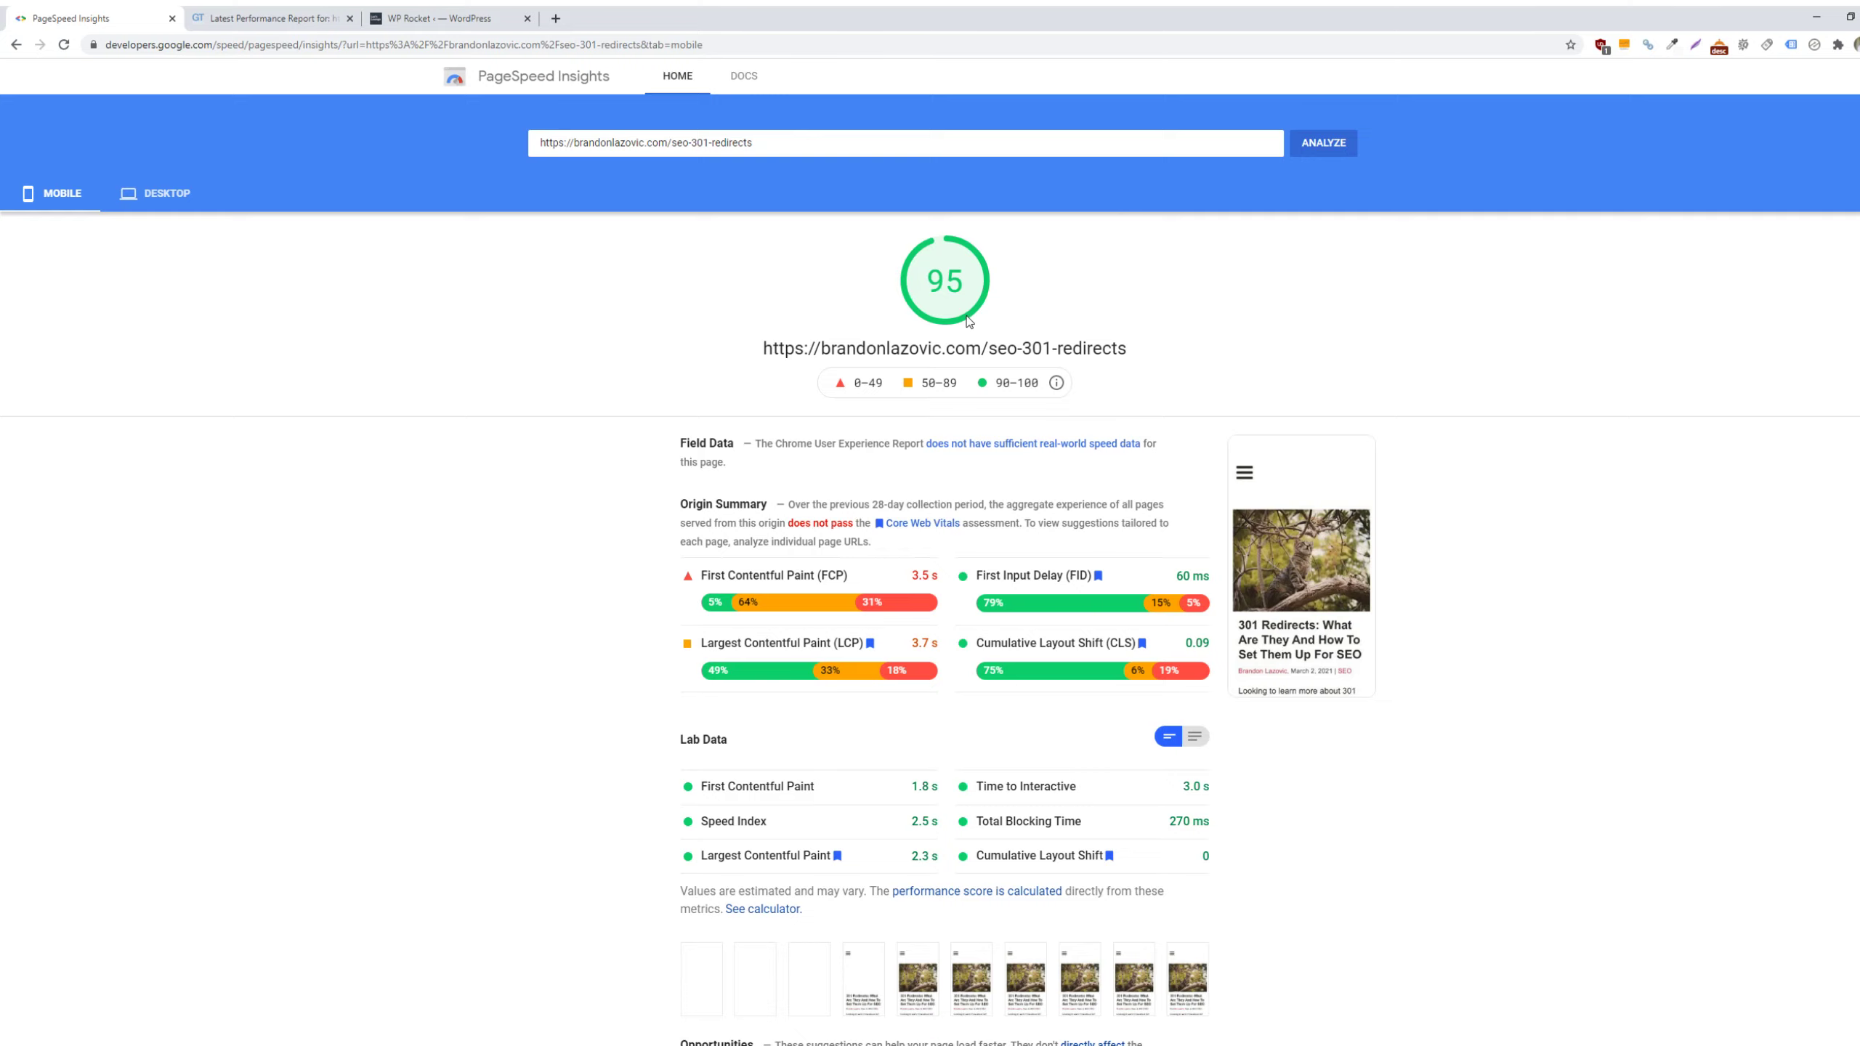
pyautogui.scroll(-3, 968, 321)
pyautogui.scroll(3, 997, 268)
# Back in WordPress, page through Cache, File Optimization and Media, ending on the Plus-licence Dashboard
pyautogui.click(439, 18)
pyautogui.click(181, 366)
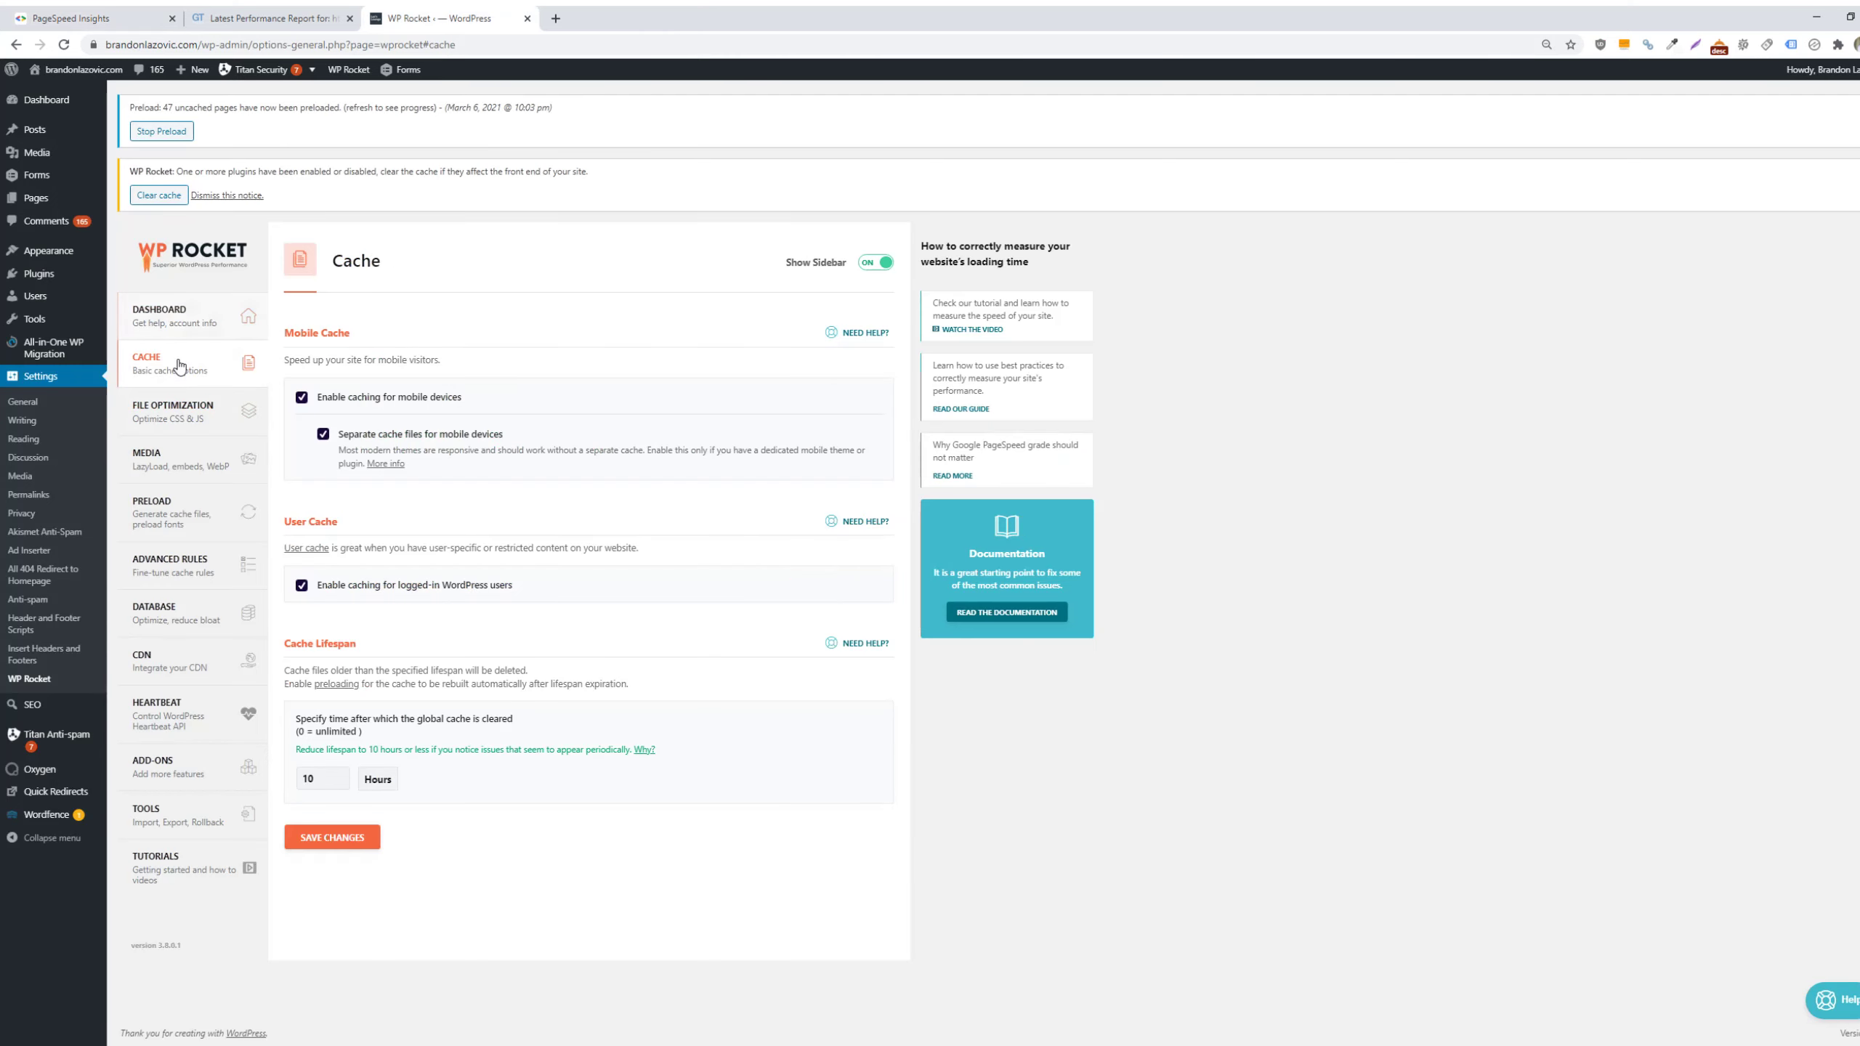
pyautogui.click(158, 416)
pyautogui.click(163, 459)
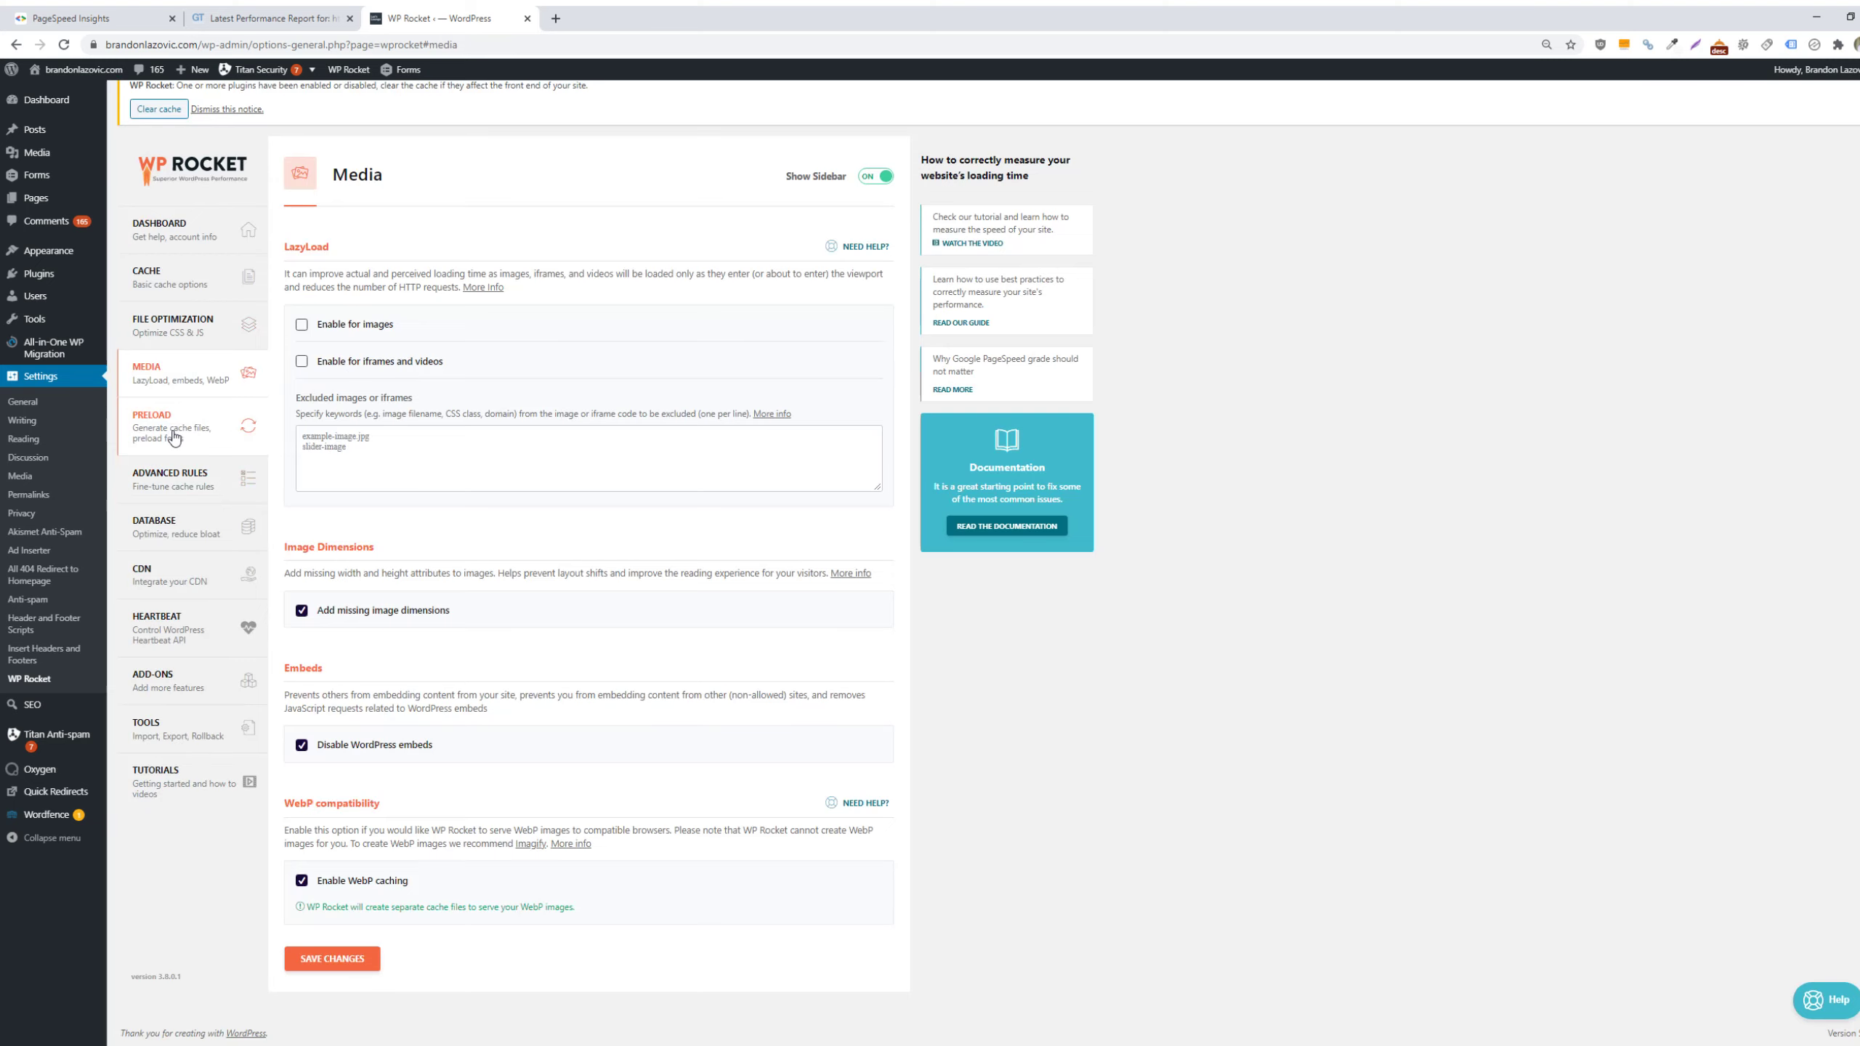
pyautogui.click(173, 334)
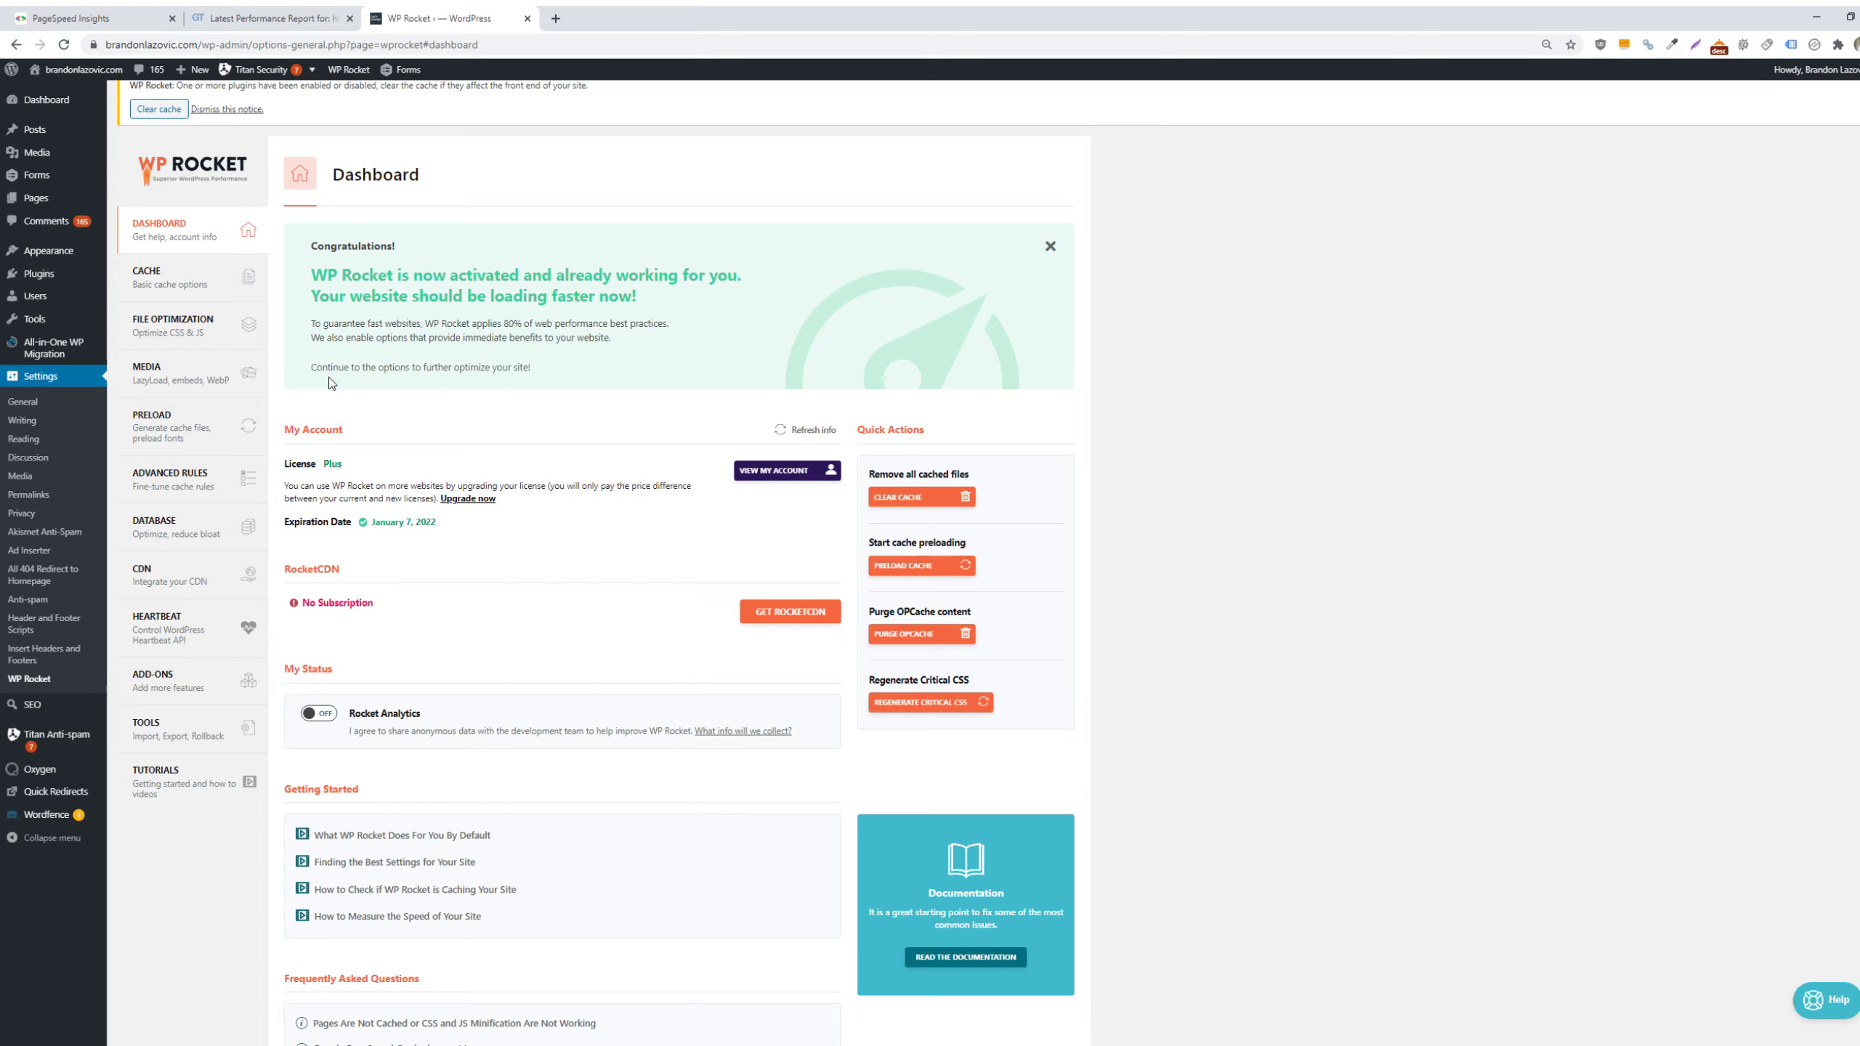
# Display the GTmetrix seo-301-redirects report: grade A, 87% performance, 96% structure, 1.7s LCP
pyautogui.click(271, 18)
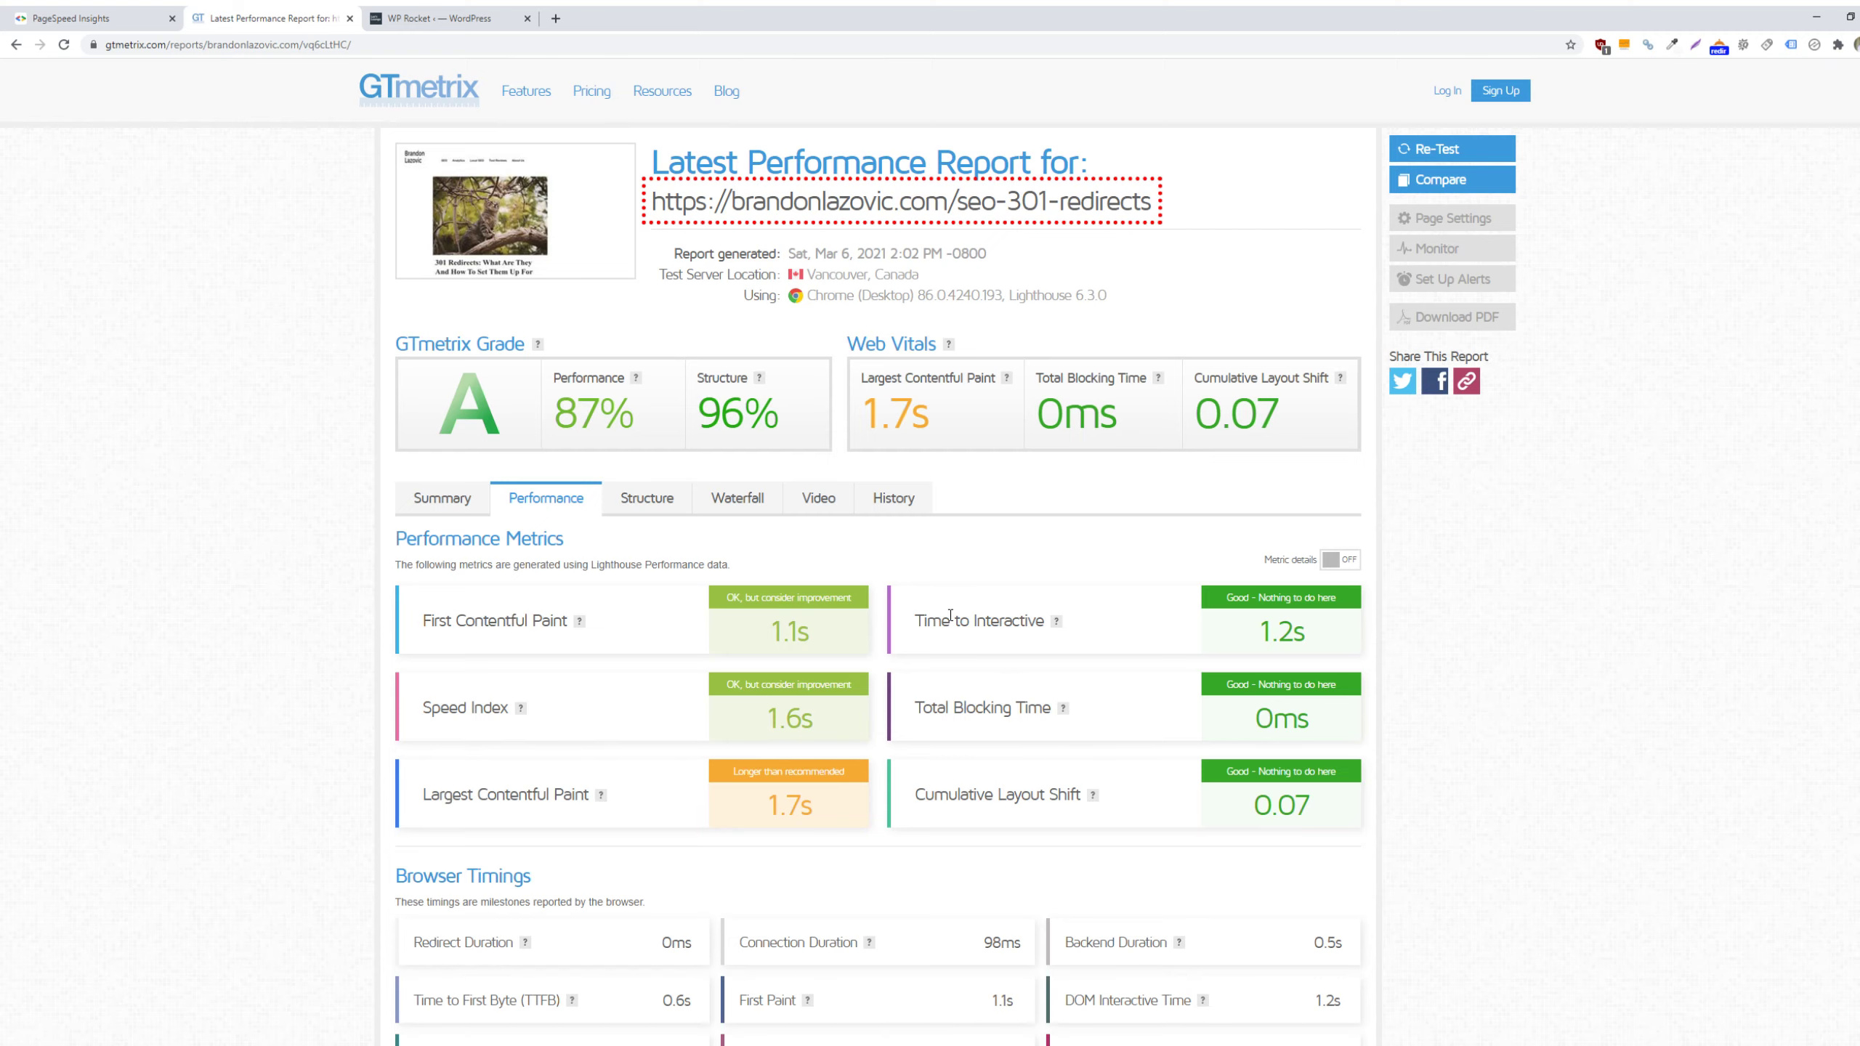
# Glance at the PageSpeed Insights report, then return to the WP Rocket Dashboard showing the plugin active
pyautogui.click(70, 12)
pyautogui.click(486, 13)
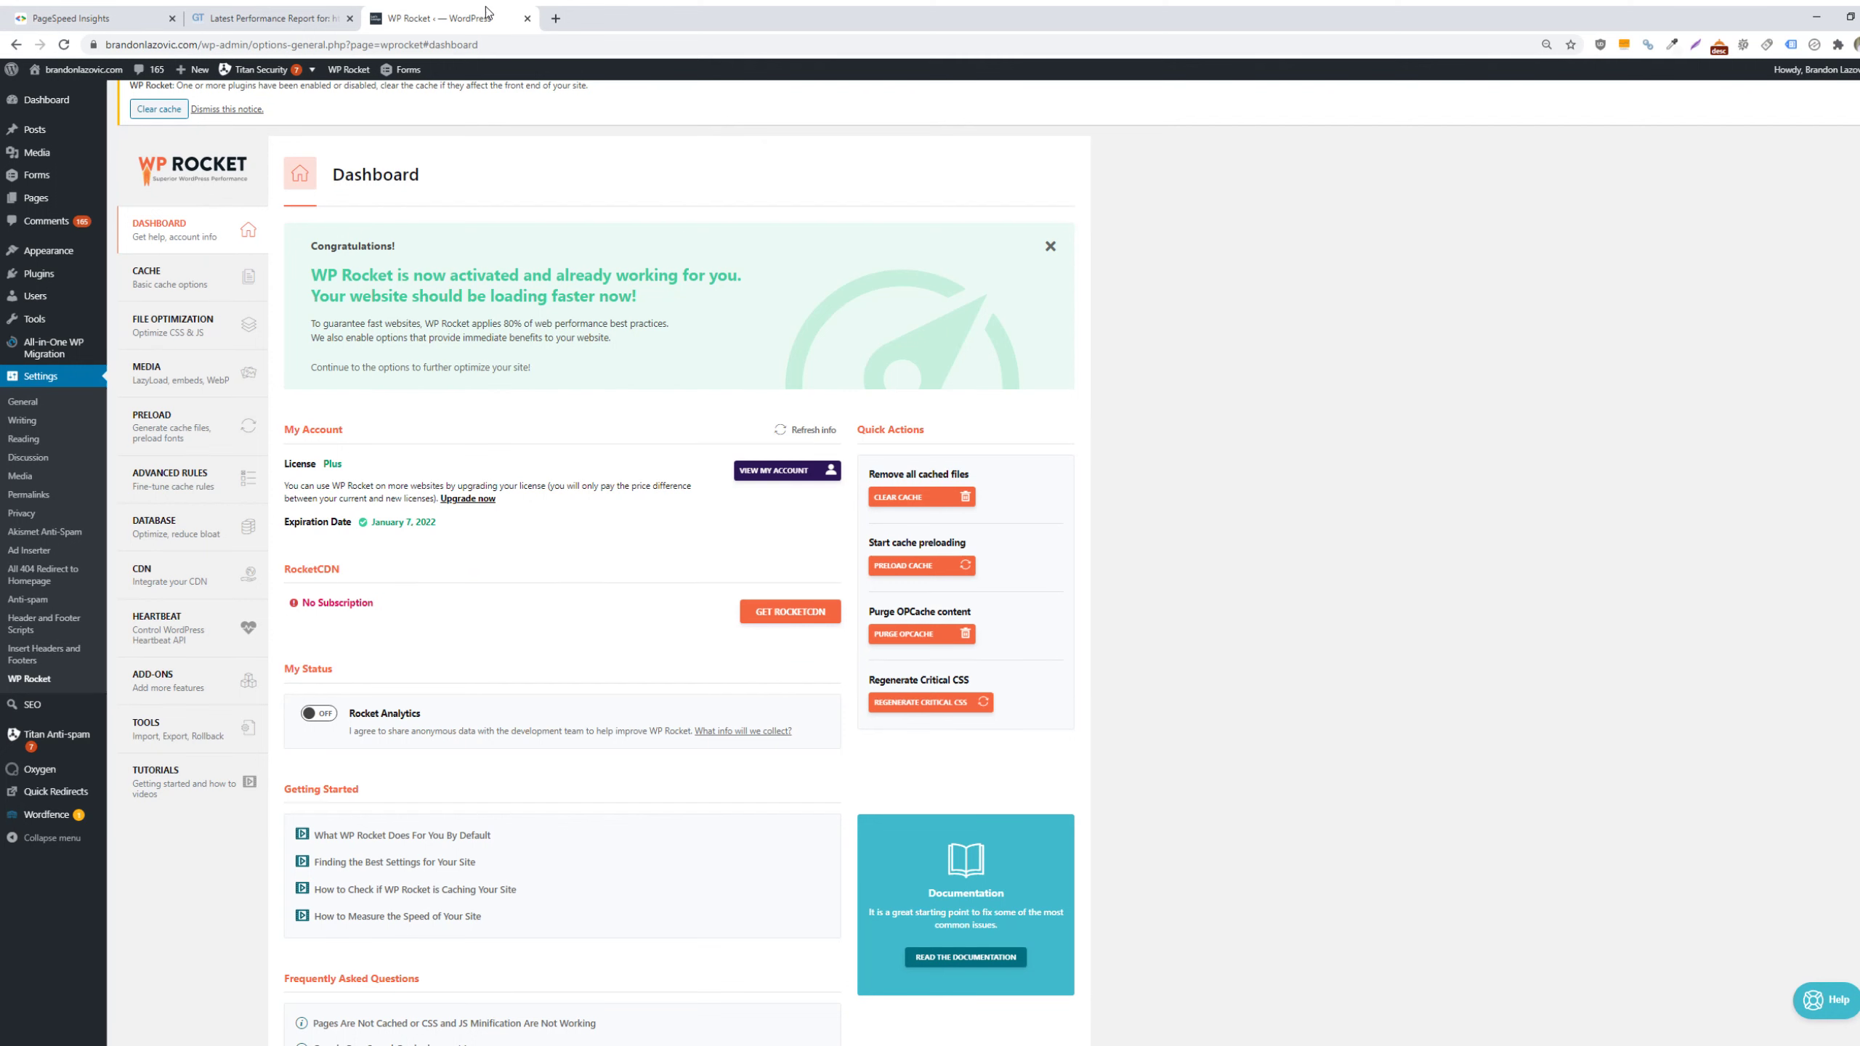